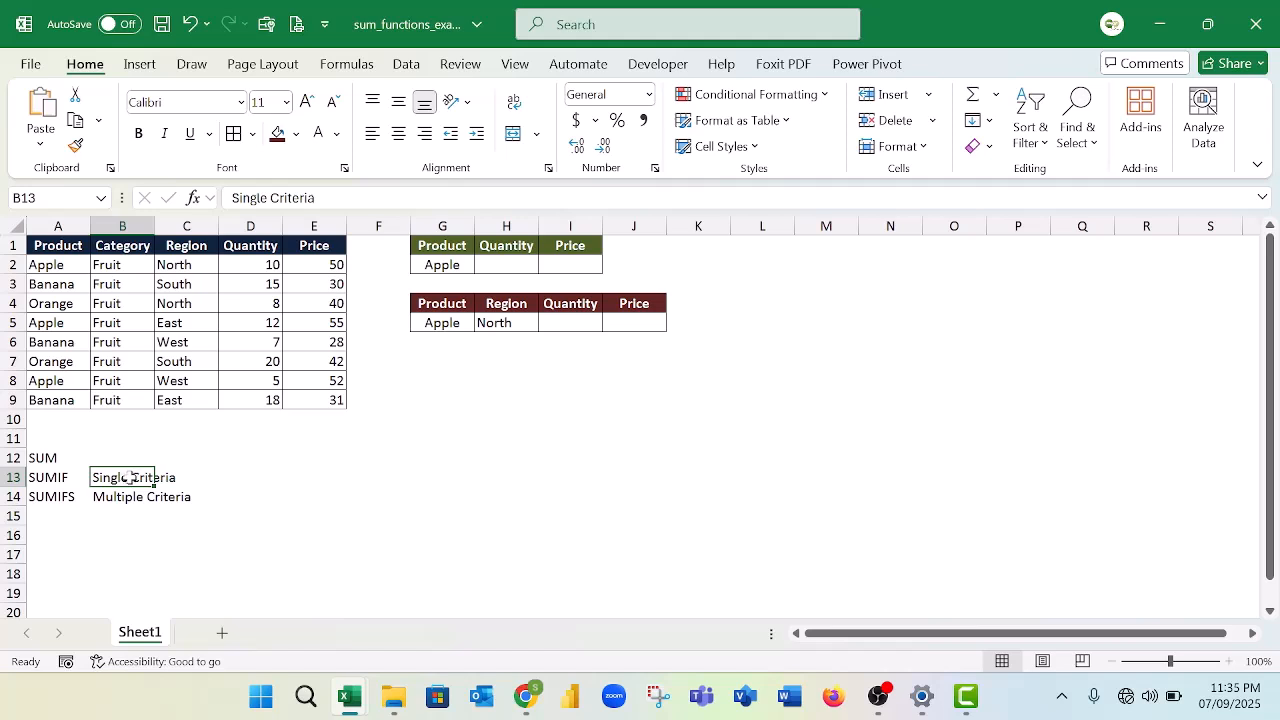
click(40, 498)
click(122, 496)
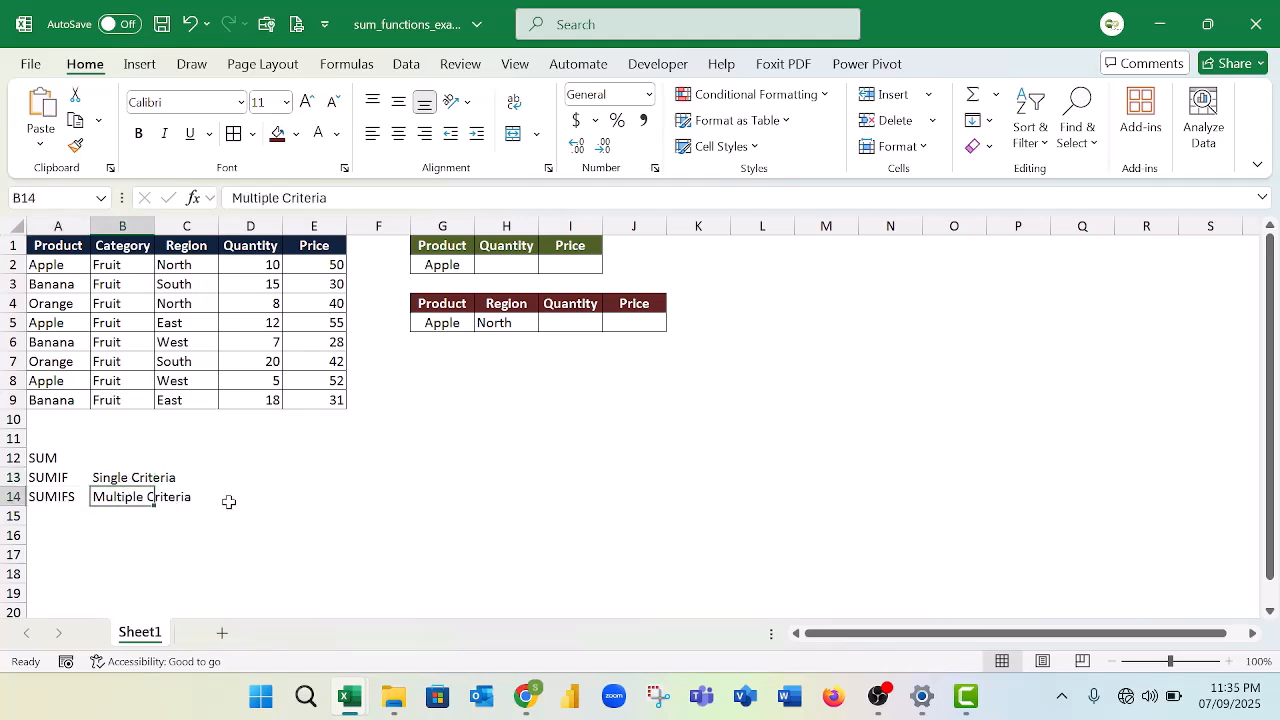
- Total the Quantity column in cell D10 with the formula =SUM(D2:D9)
click(254, 424)
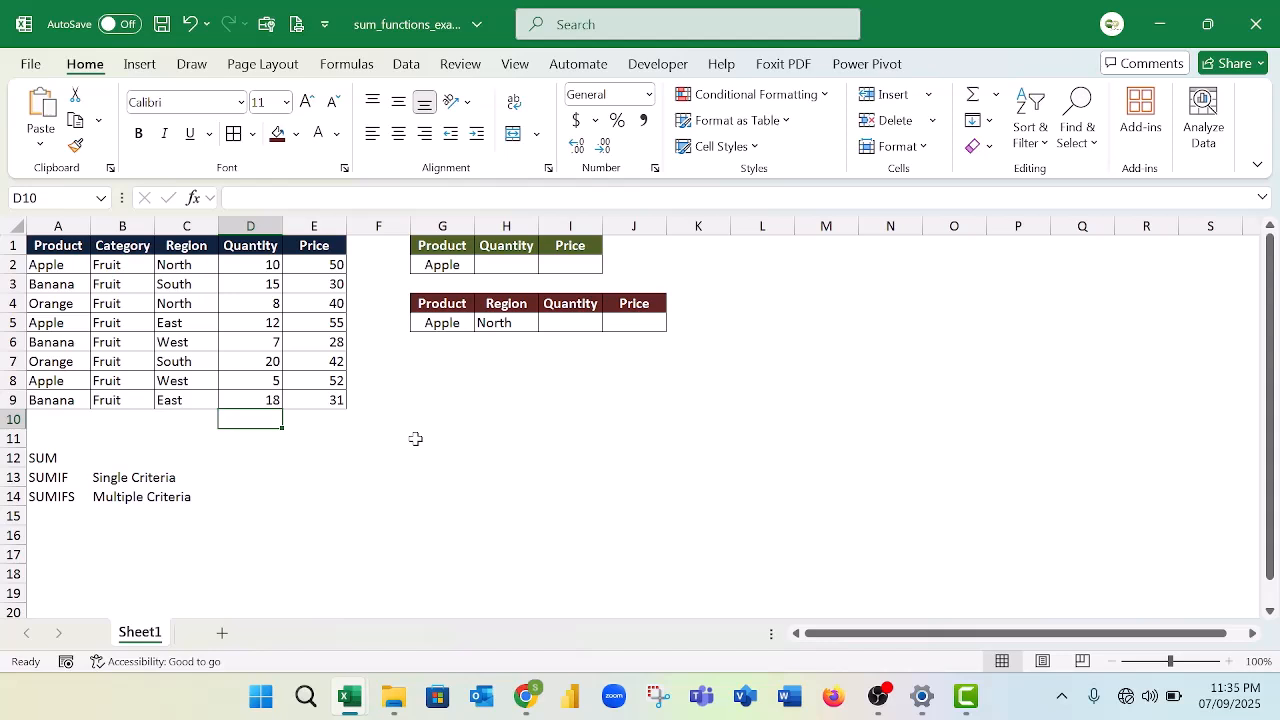
text(=sum)
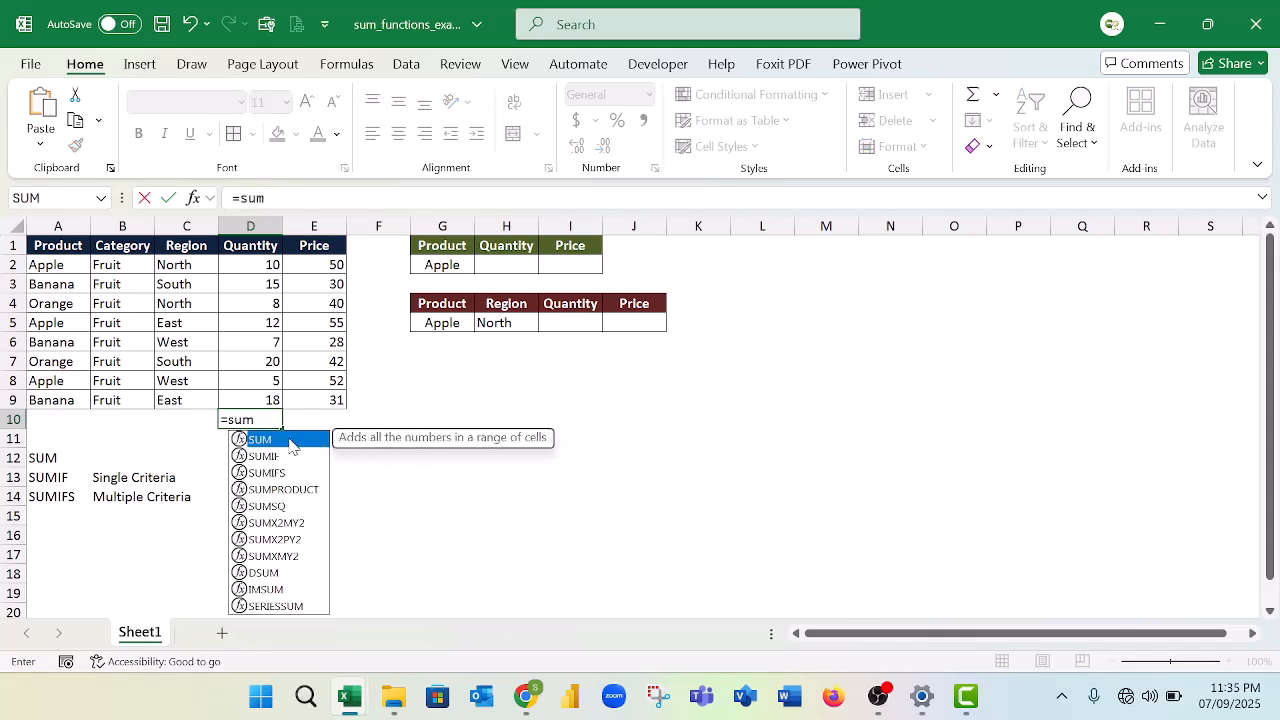
double_click(262, 440)
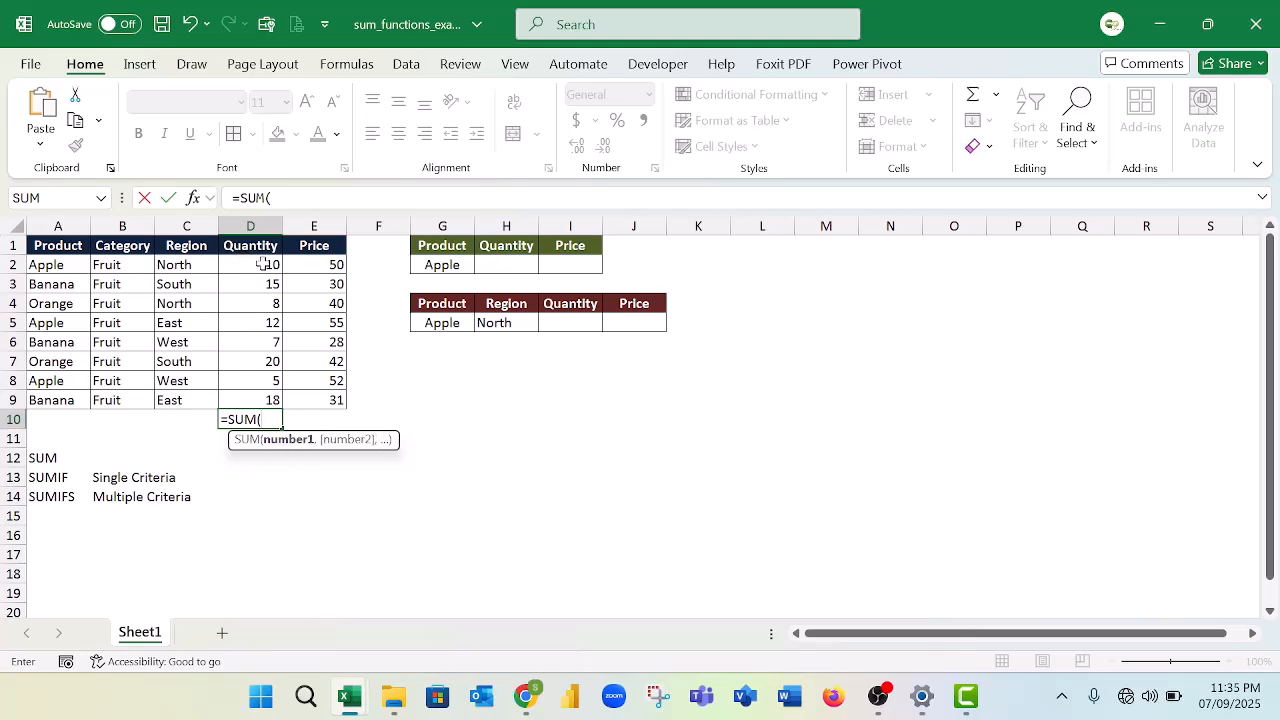
drag(267, 262, 268, 400)
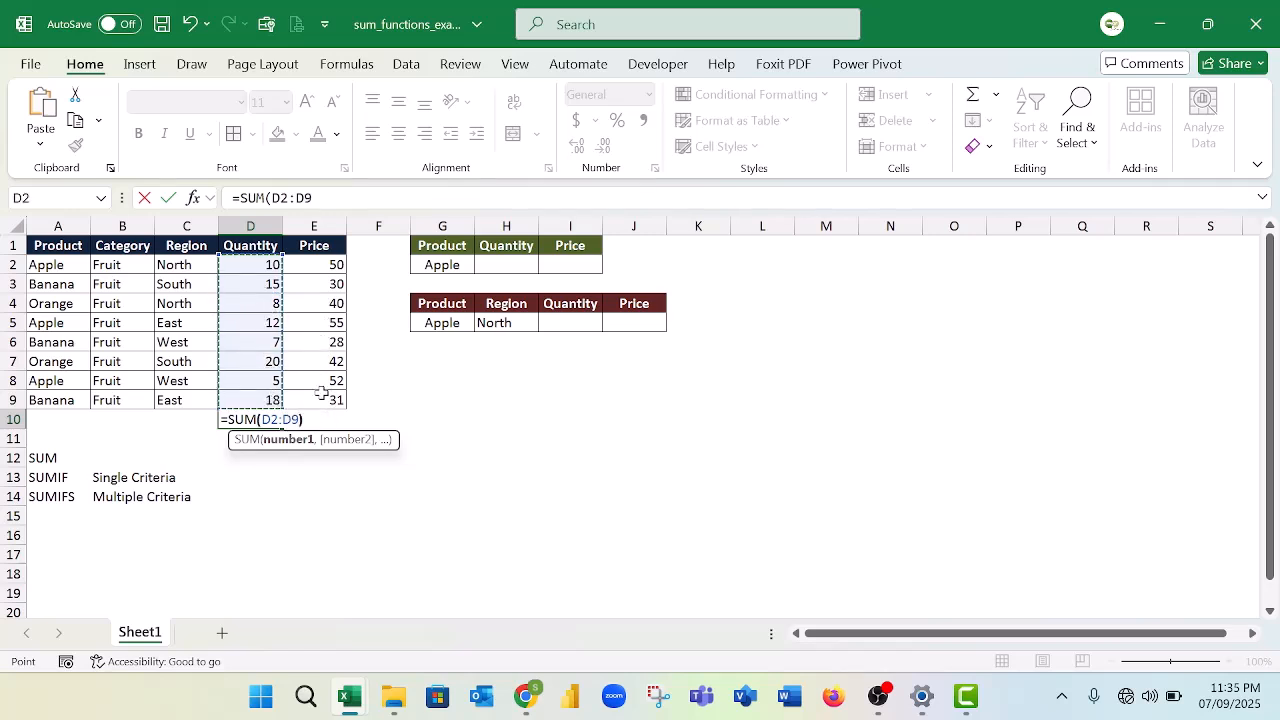
text())
key(Return)
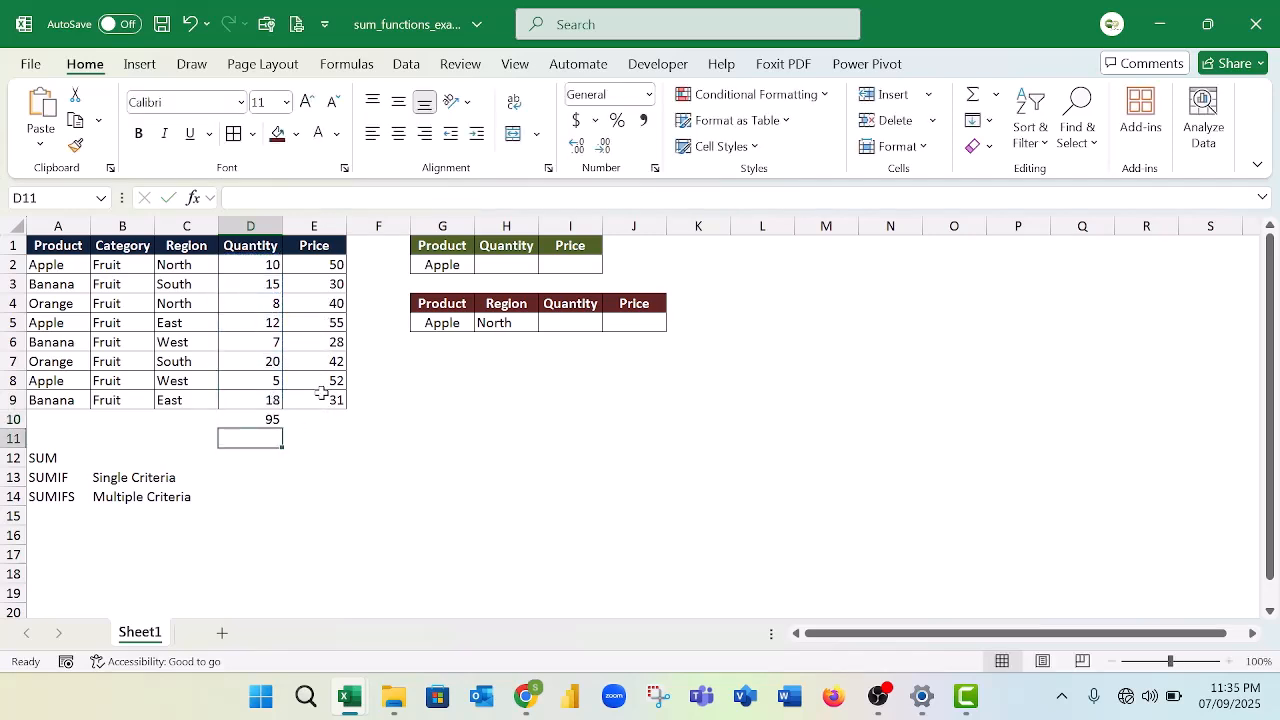
- Fill the SUM formula from D10 across to E10 to total the Price column, and check the copied formula
click(271, 416)
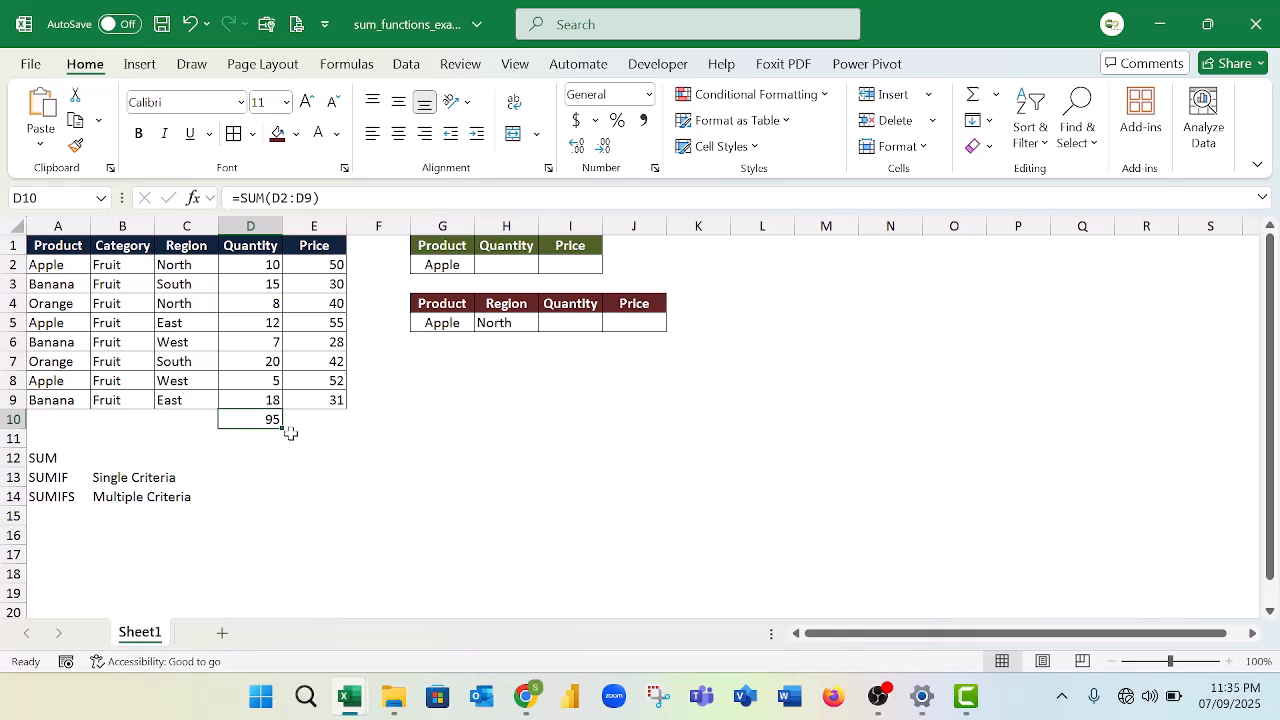
drag(281, 429, 316, 429)
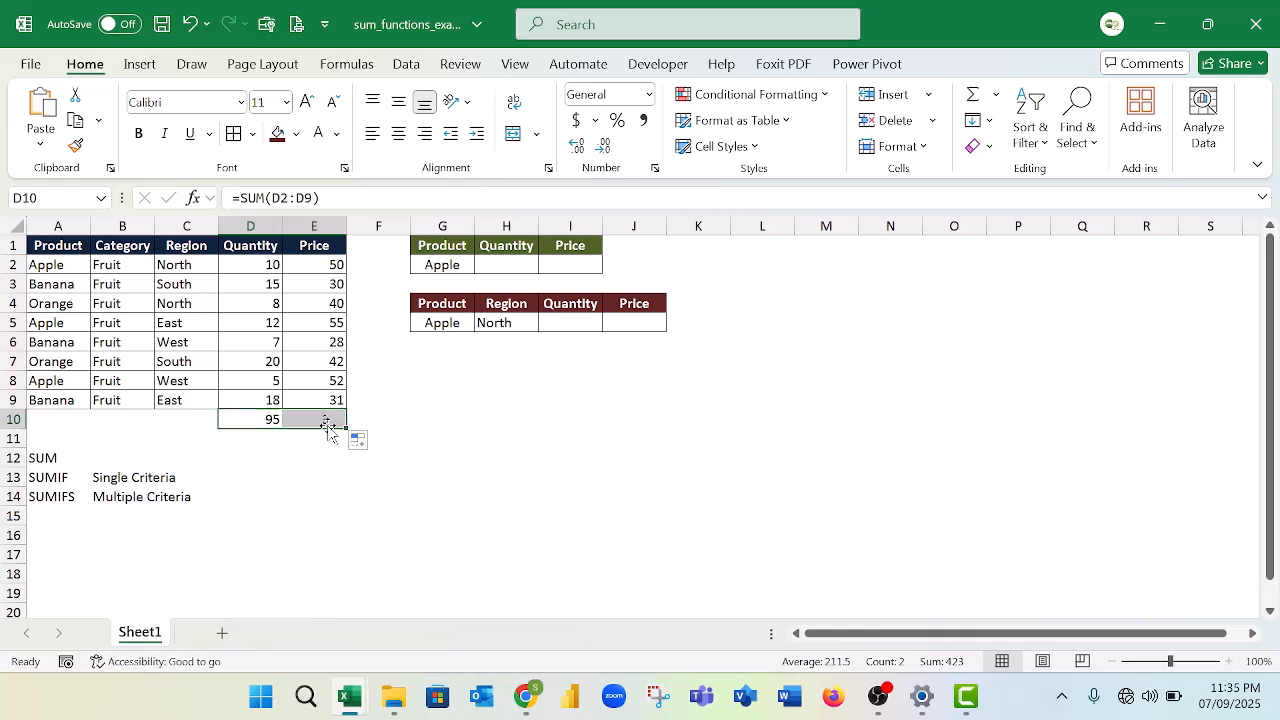
click(316, 416)
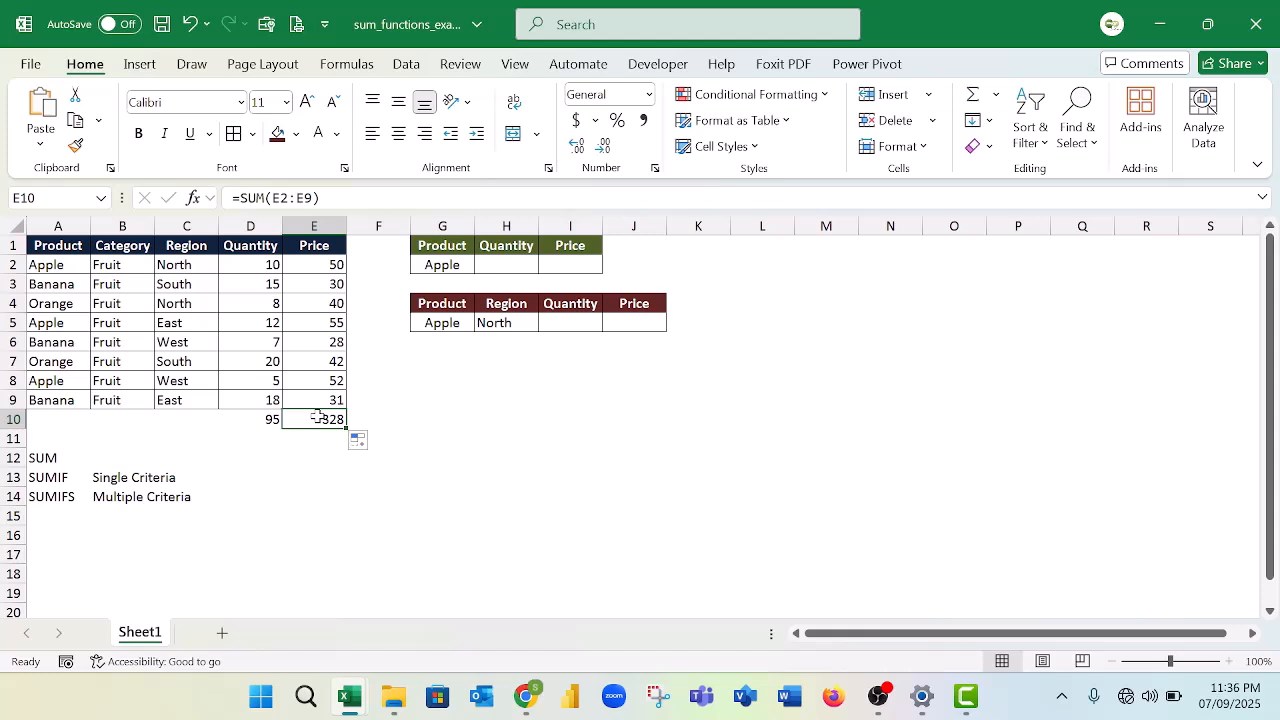
- Clear the Quantity and Price totals from cells D10:E10
drag(252, 421, 303, 420)
key(Delete)
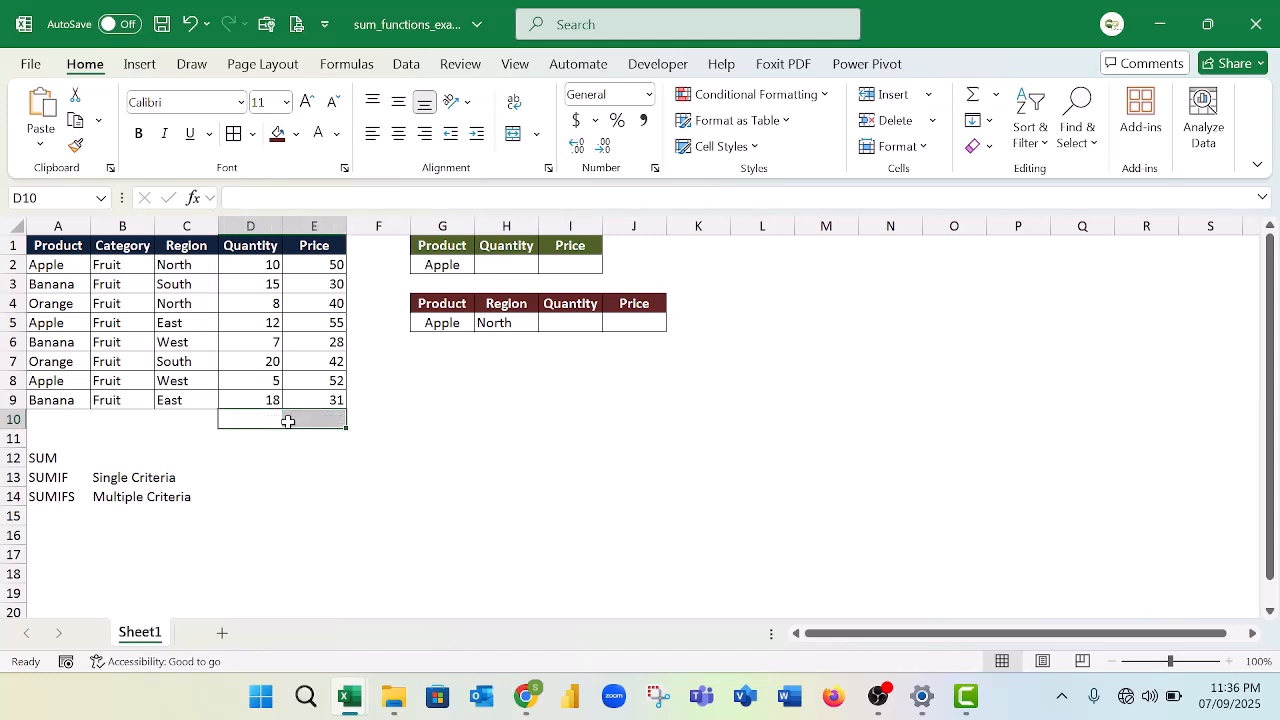
click(284, 428)
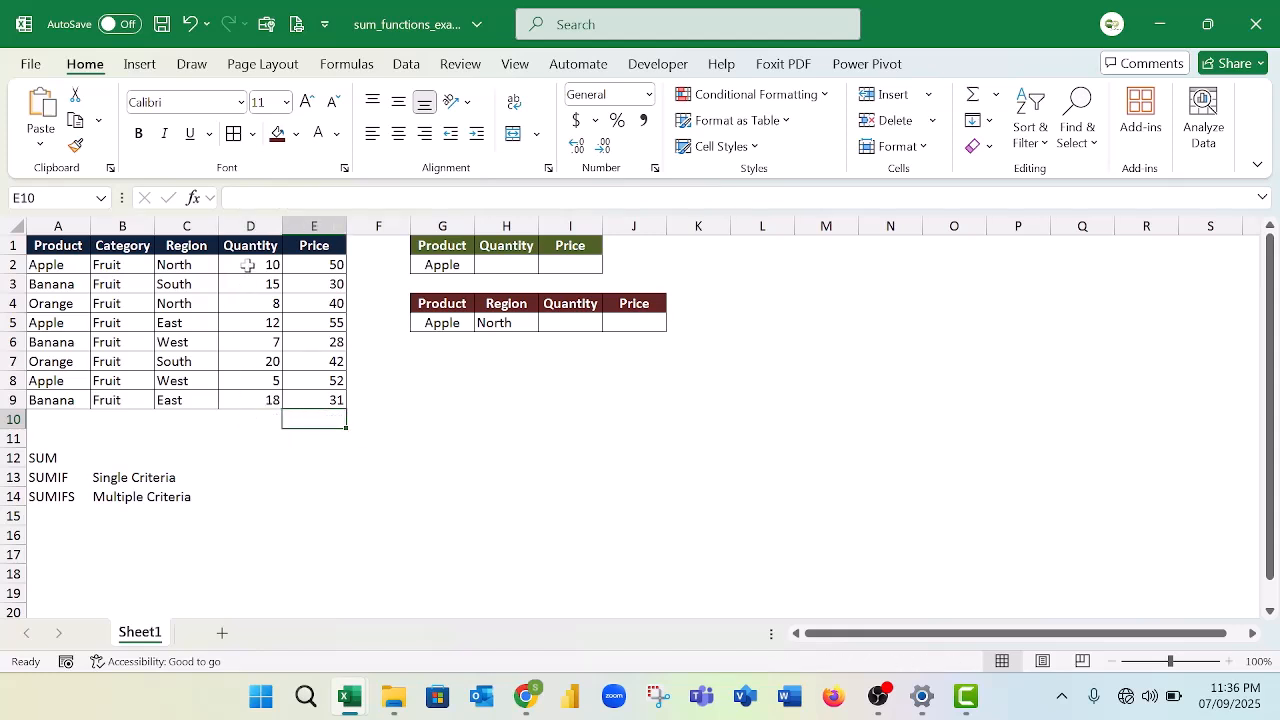
- Insert AutoSum totals for the Quantity and Price columns in cells D10:E10, and clear them again
click(243, 416)
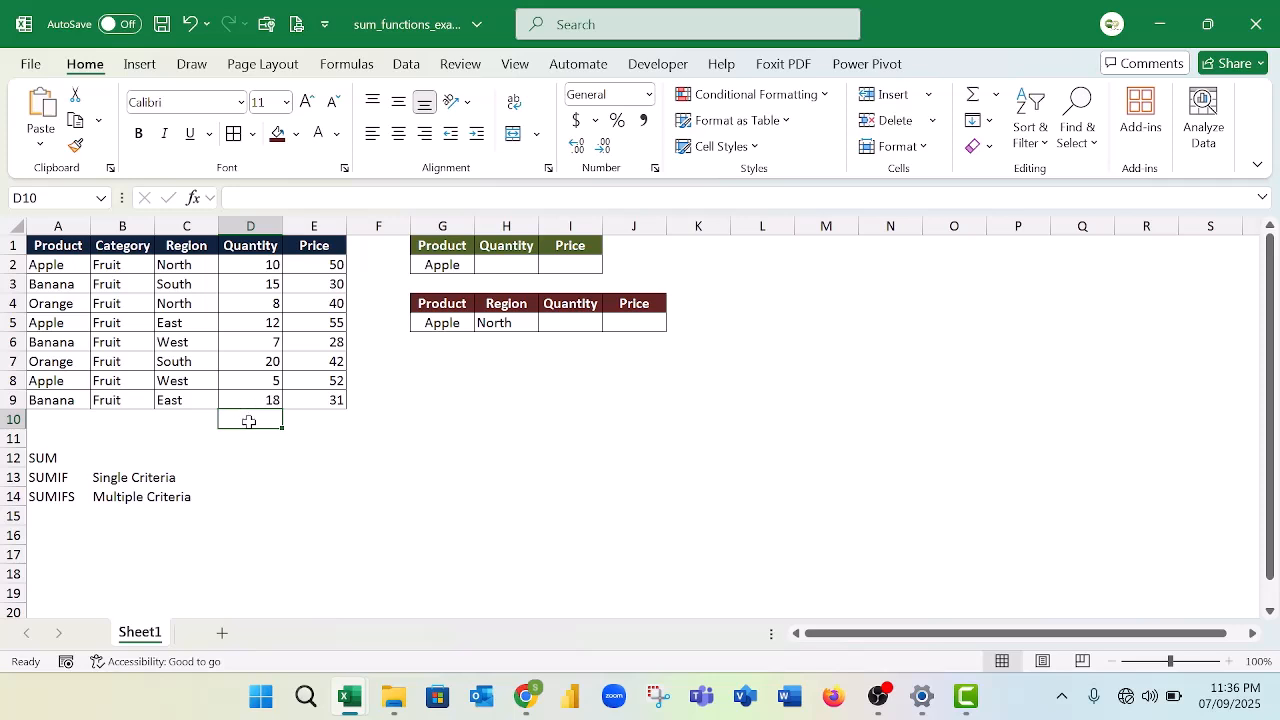
drag(249, 421, 317, 426)
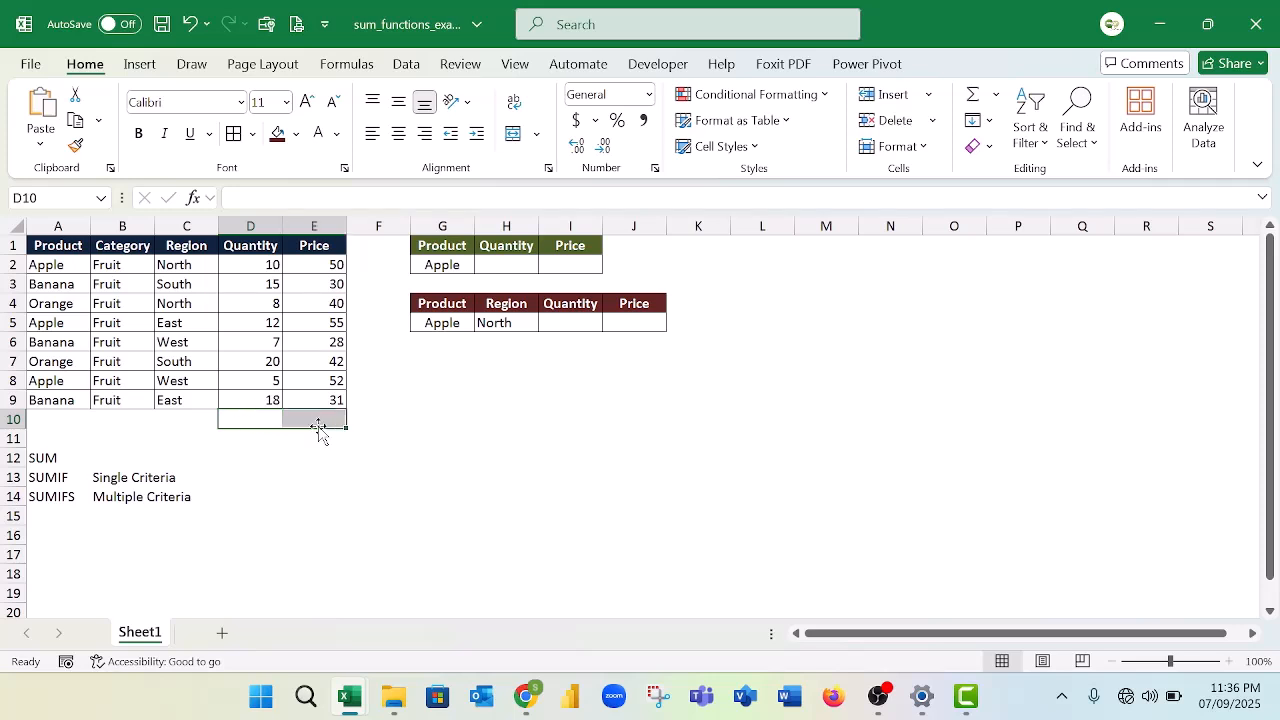
click(995, 96)
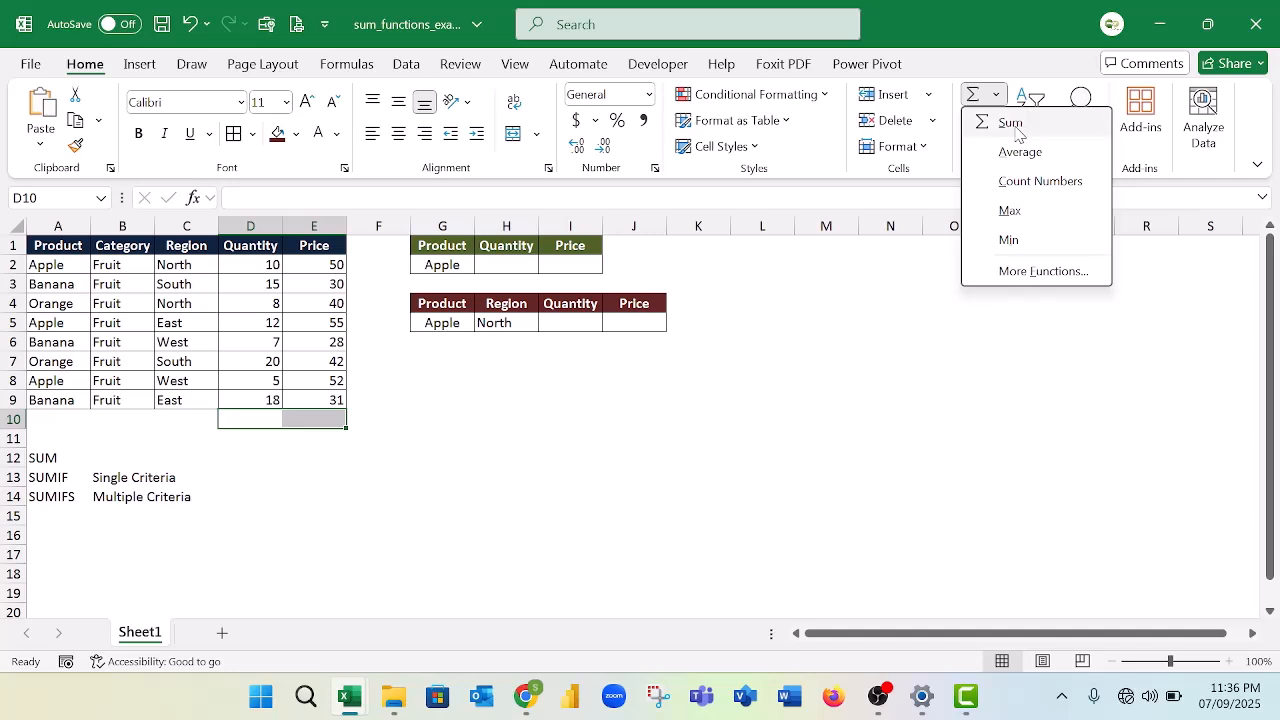
click(1012, 125)
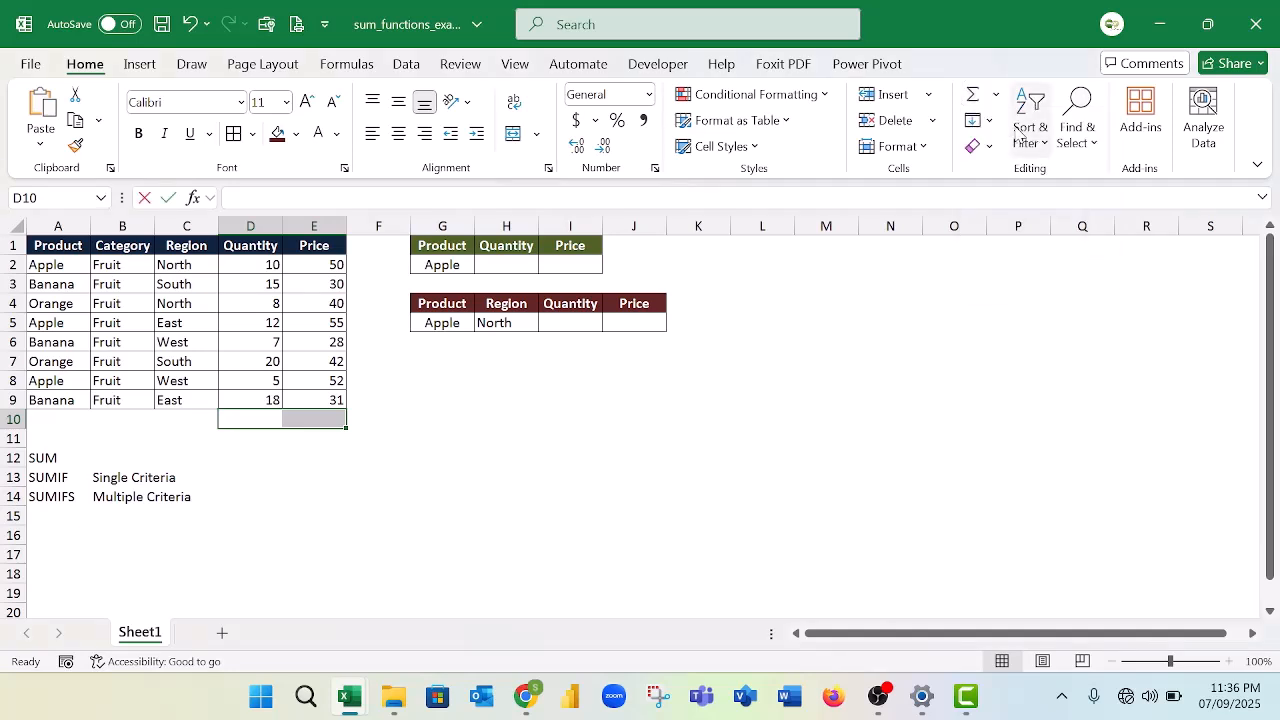
click(661, 380)
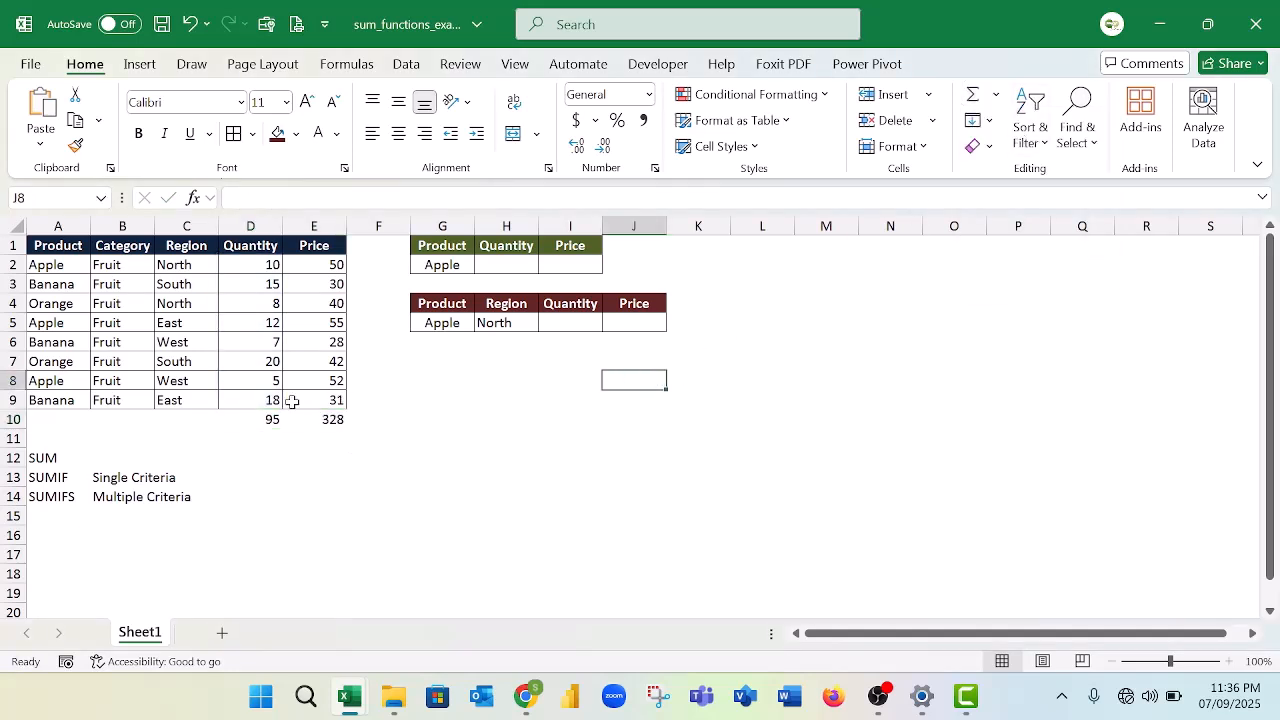
drag(270, 417, 286, 414)
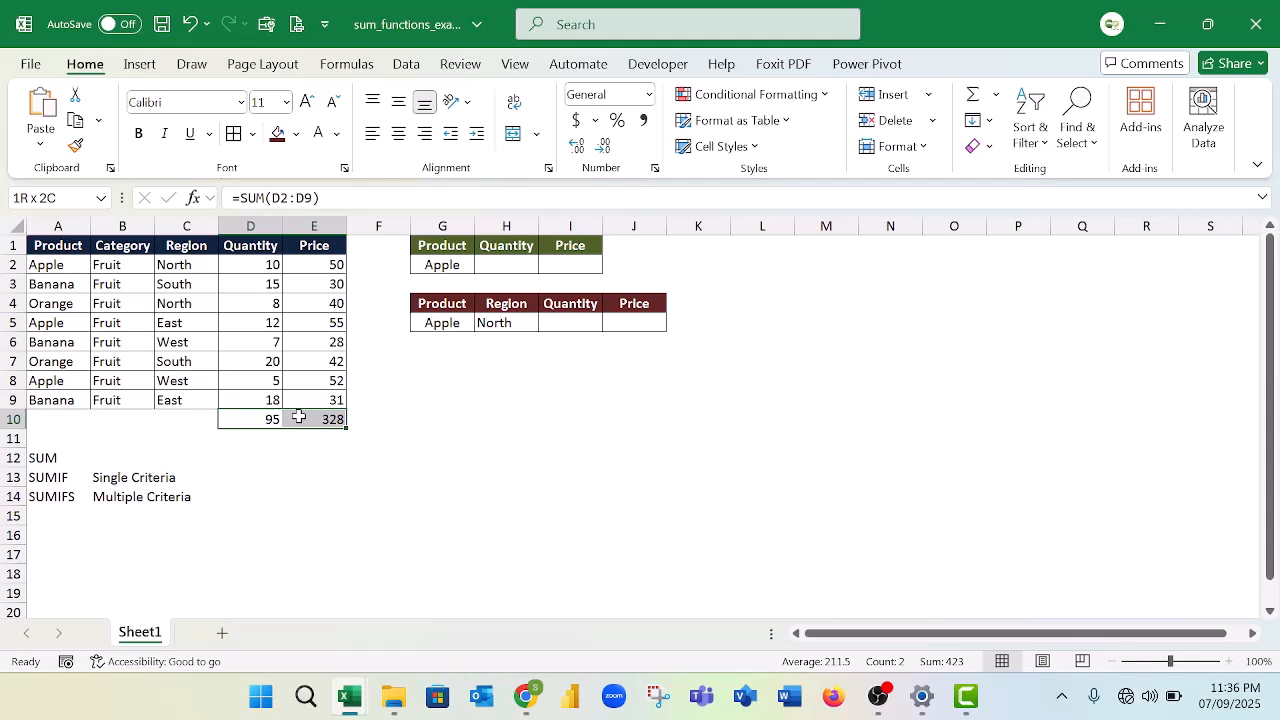
key(Delete)
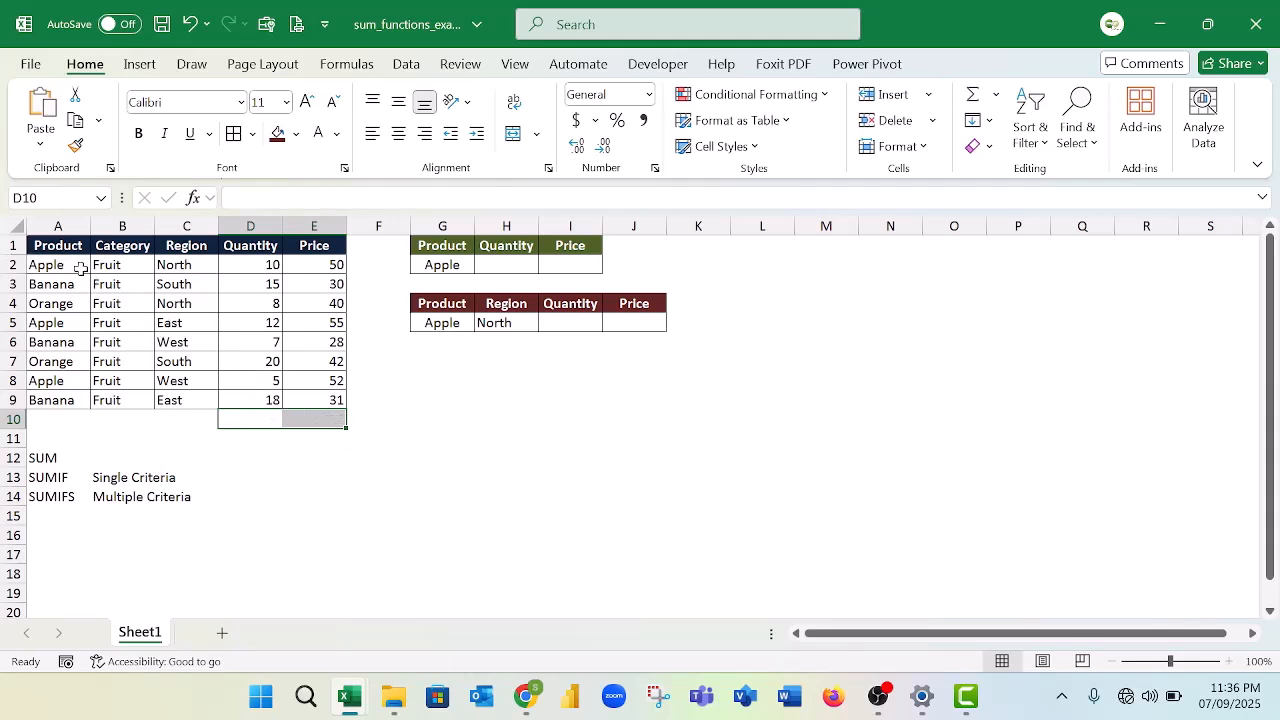
- Apply AutoSum to the range A2:E10 to total the Quantity and Price columns in row 10, and check both formulas
drag(80, 268, 305, 424)
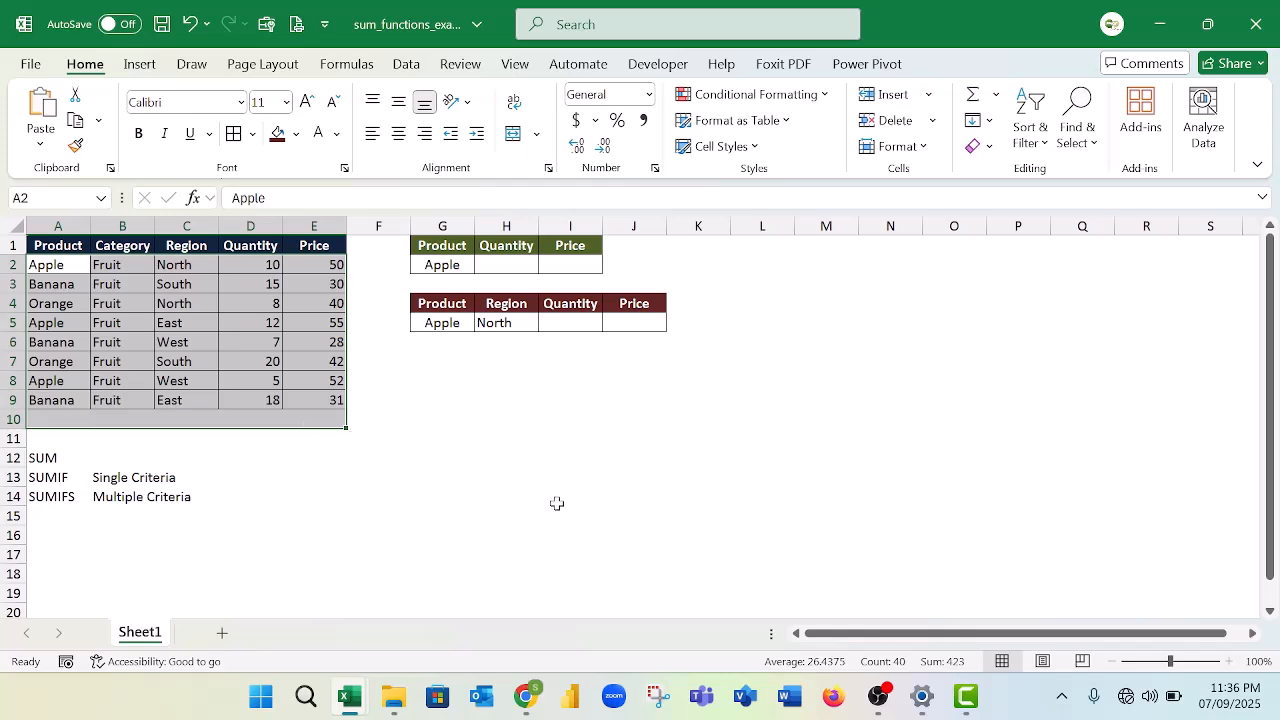
key(alt+equal)
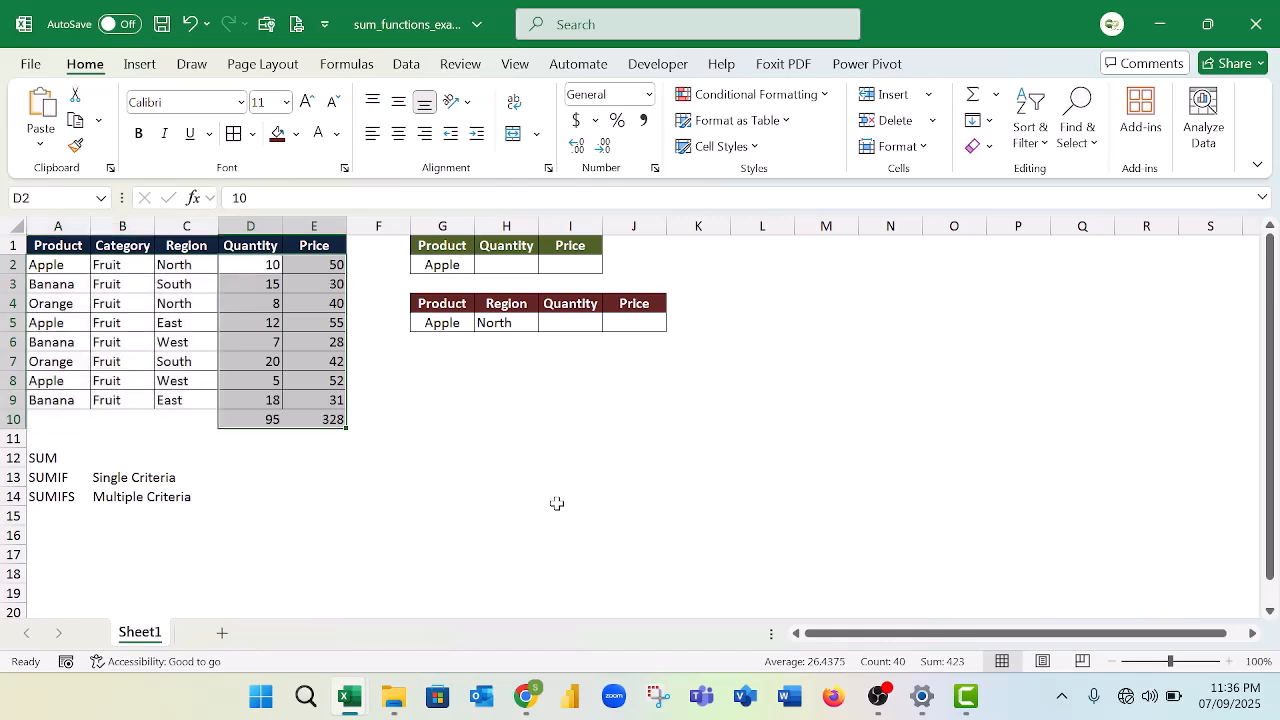
click(272, 420)
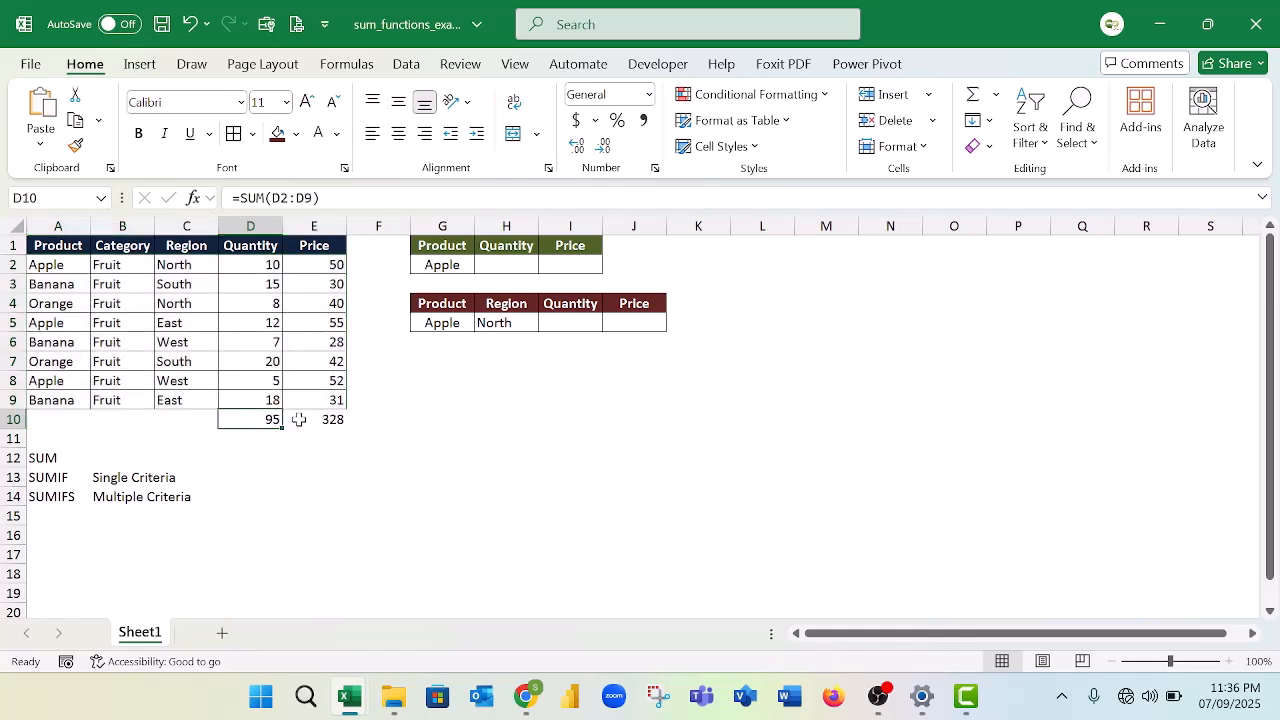
click(306, 419)
click(264, 423)
click(295, 420)
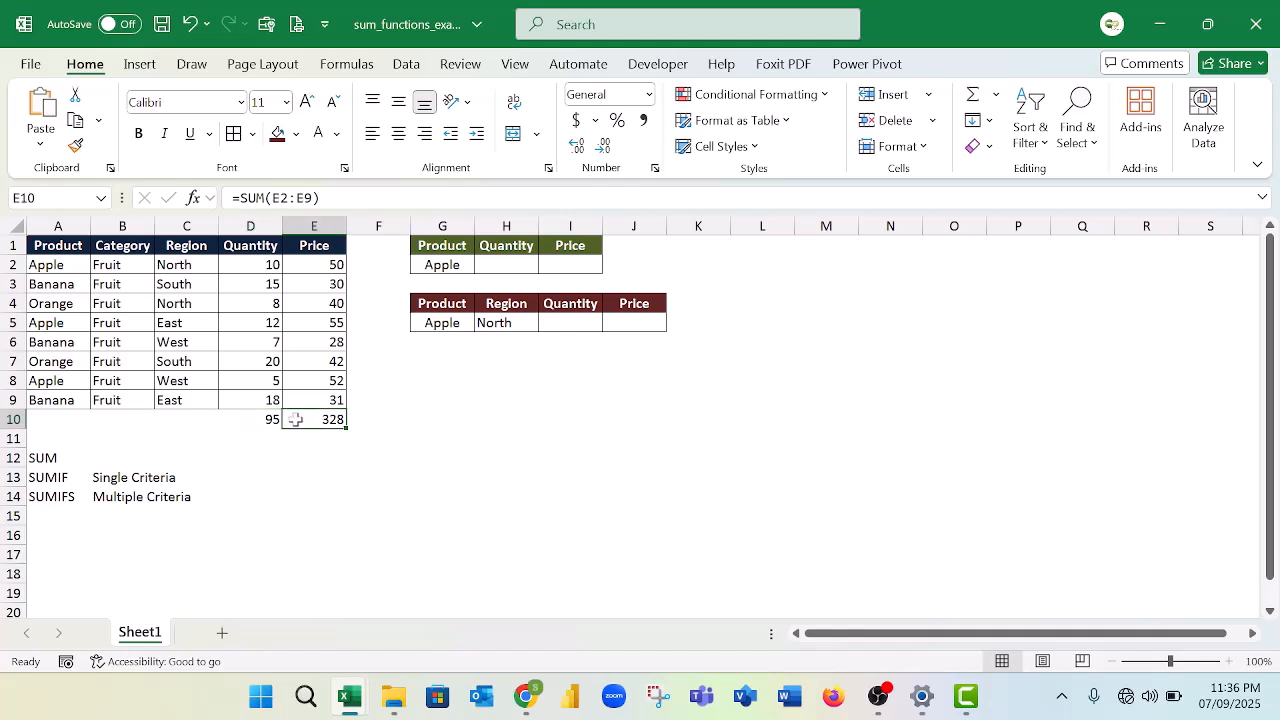
drag(266, 419, 291, 419)
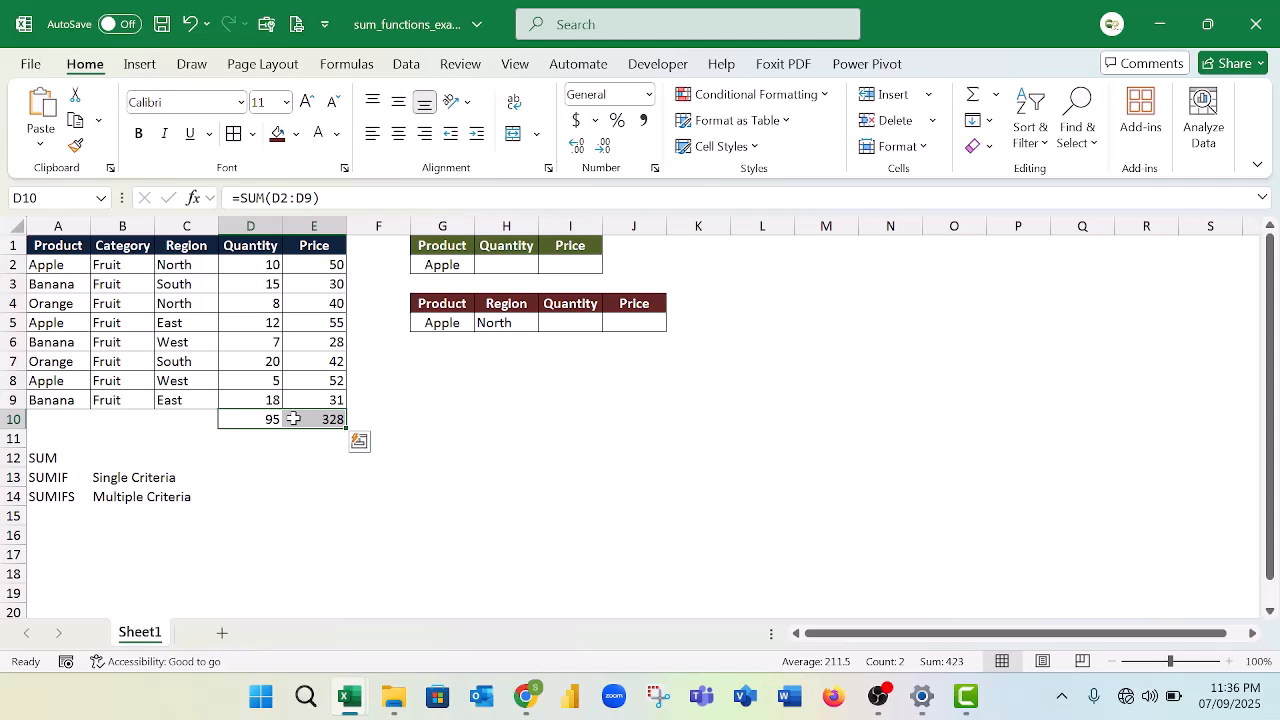
- Total the Apple quantity in cell H2 of the green table with the formula =SUMIF(A2:A9,G2,D2:D9)
click(527, 265)
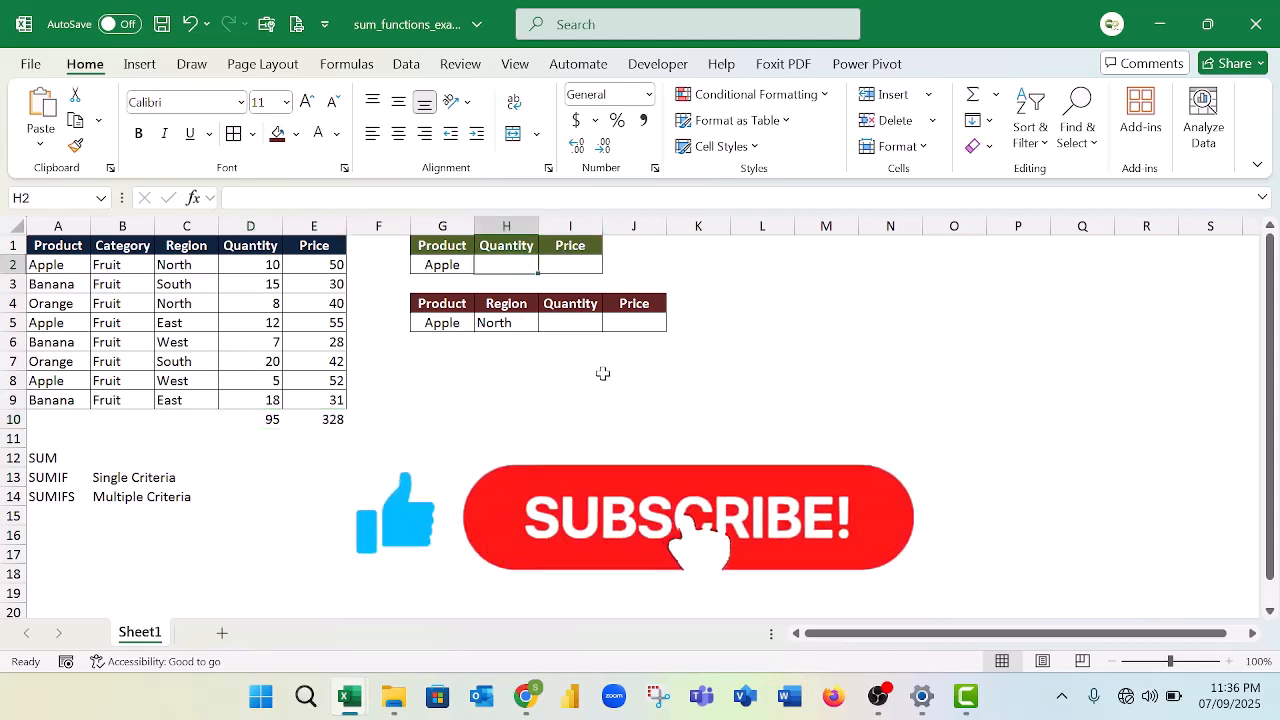
text(=sumif)
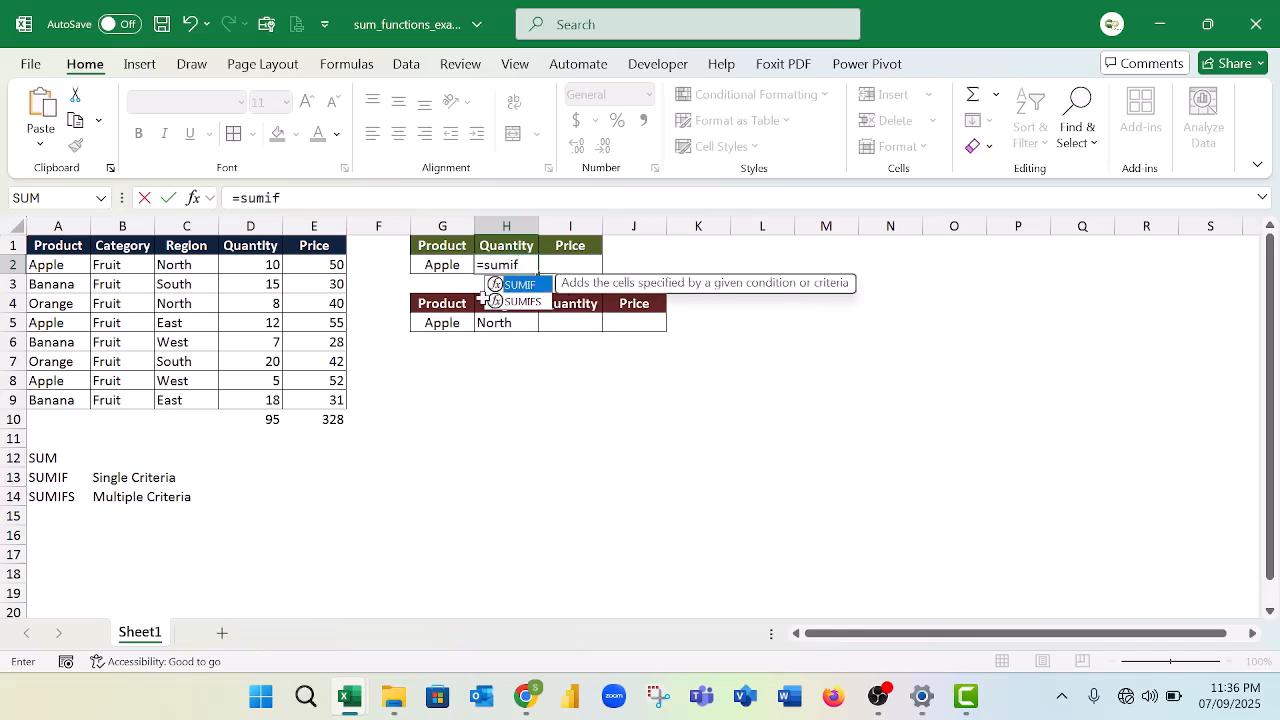
double_click(520, 285)
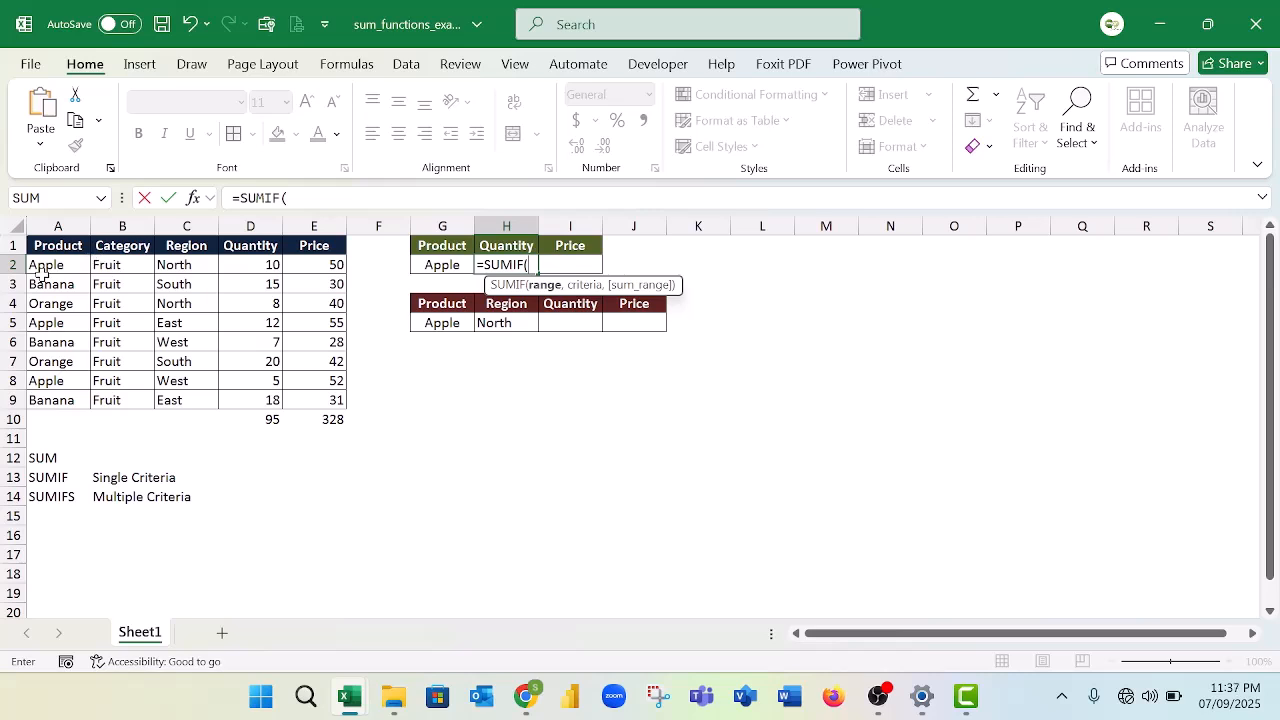
drag(45, 268, 53, 397)
text(,)
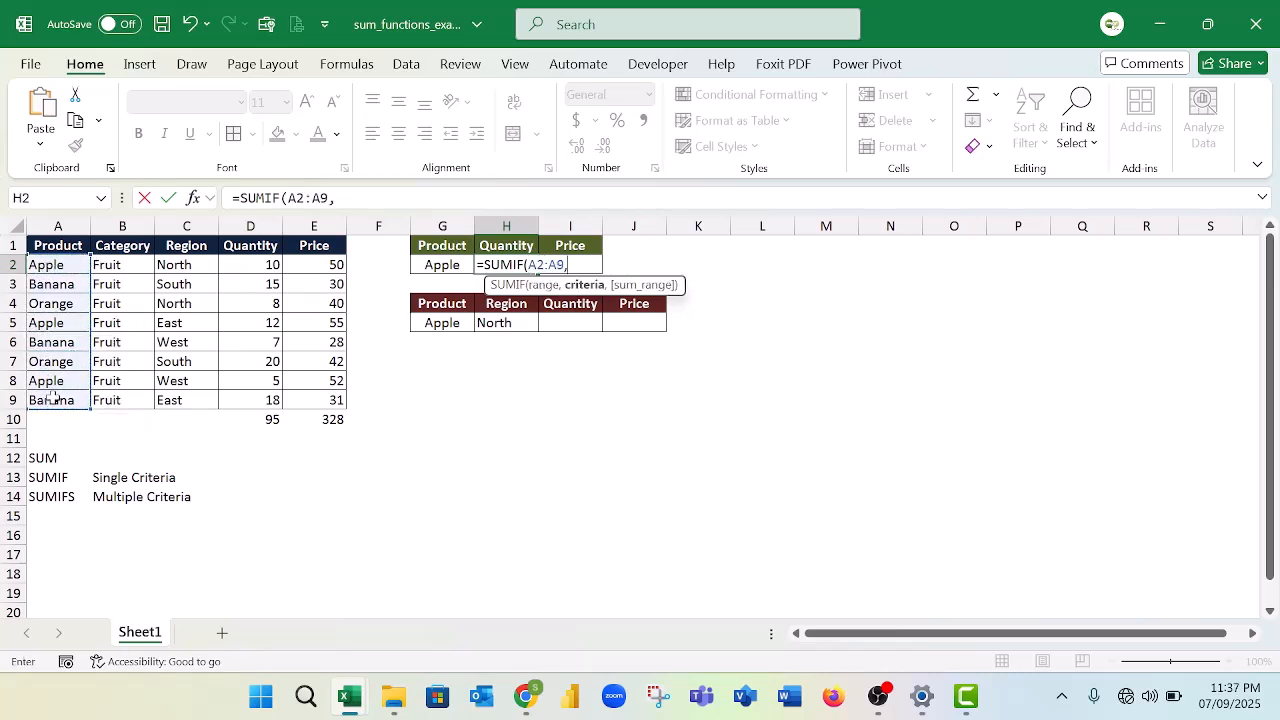
click(443, 264)
text(,)
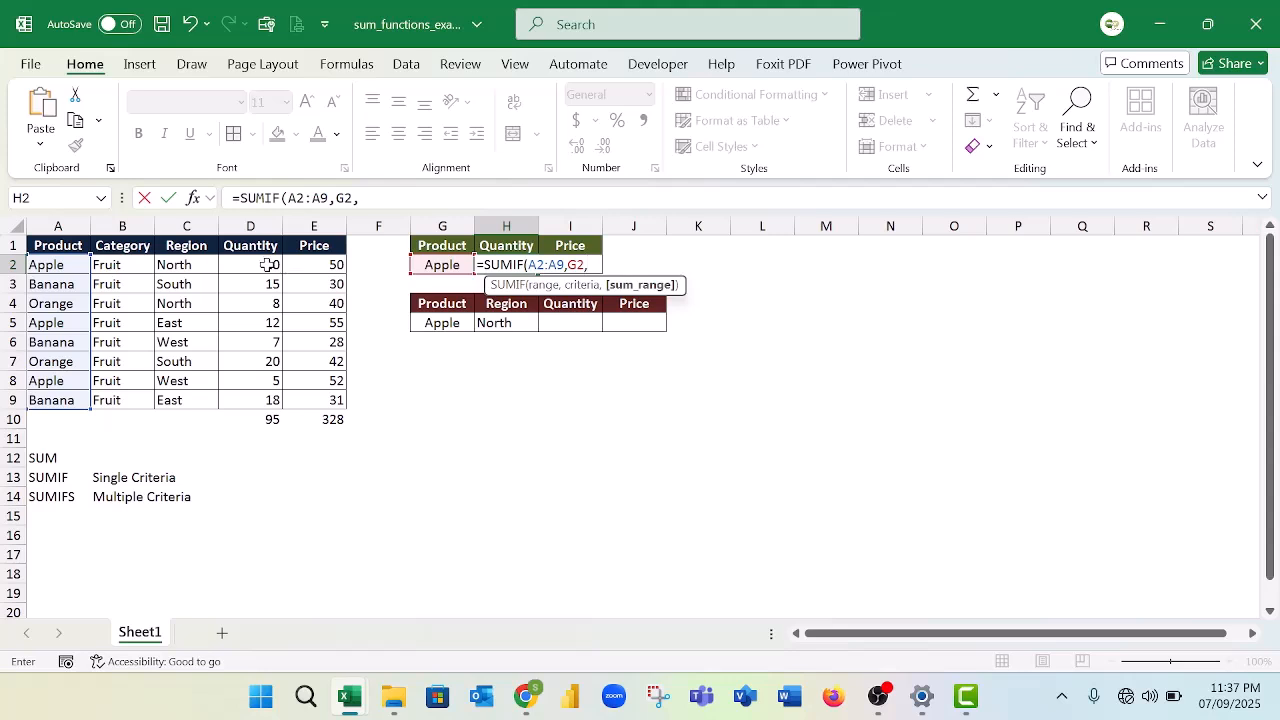
drag(268, 264, 252, 408)
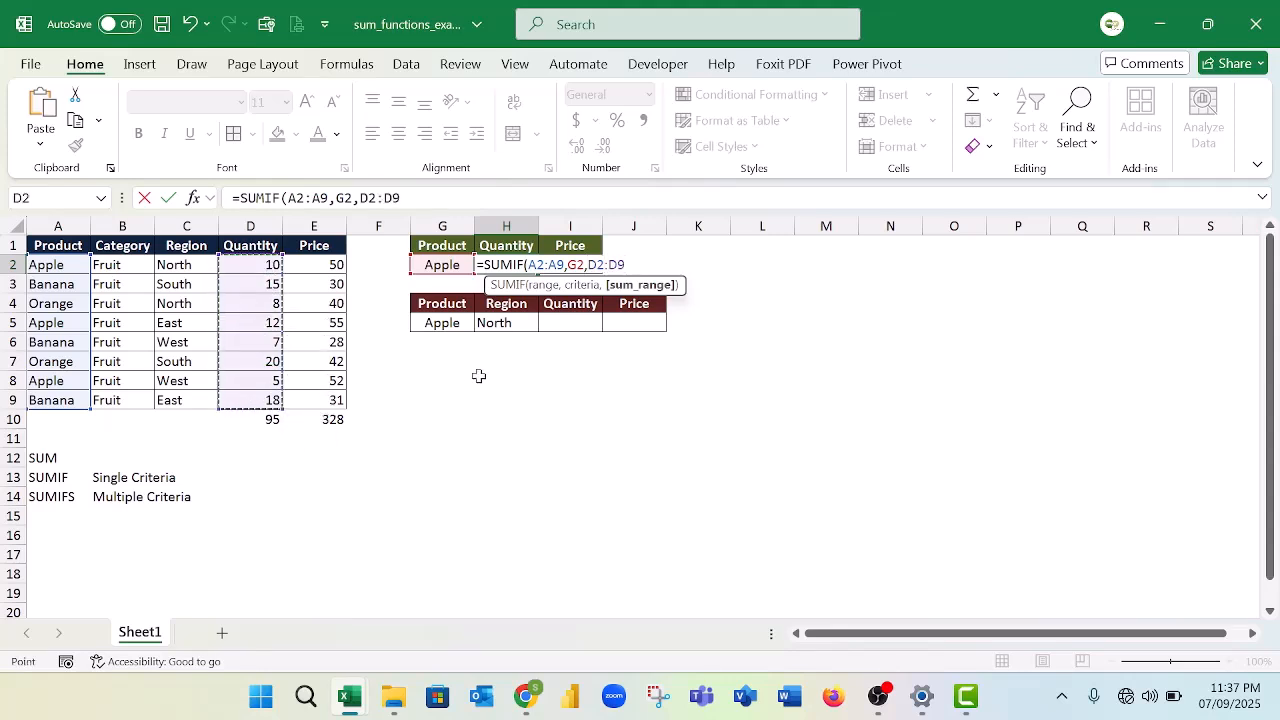
text())
key(Return)
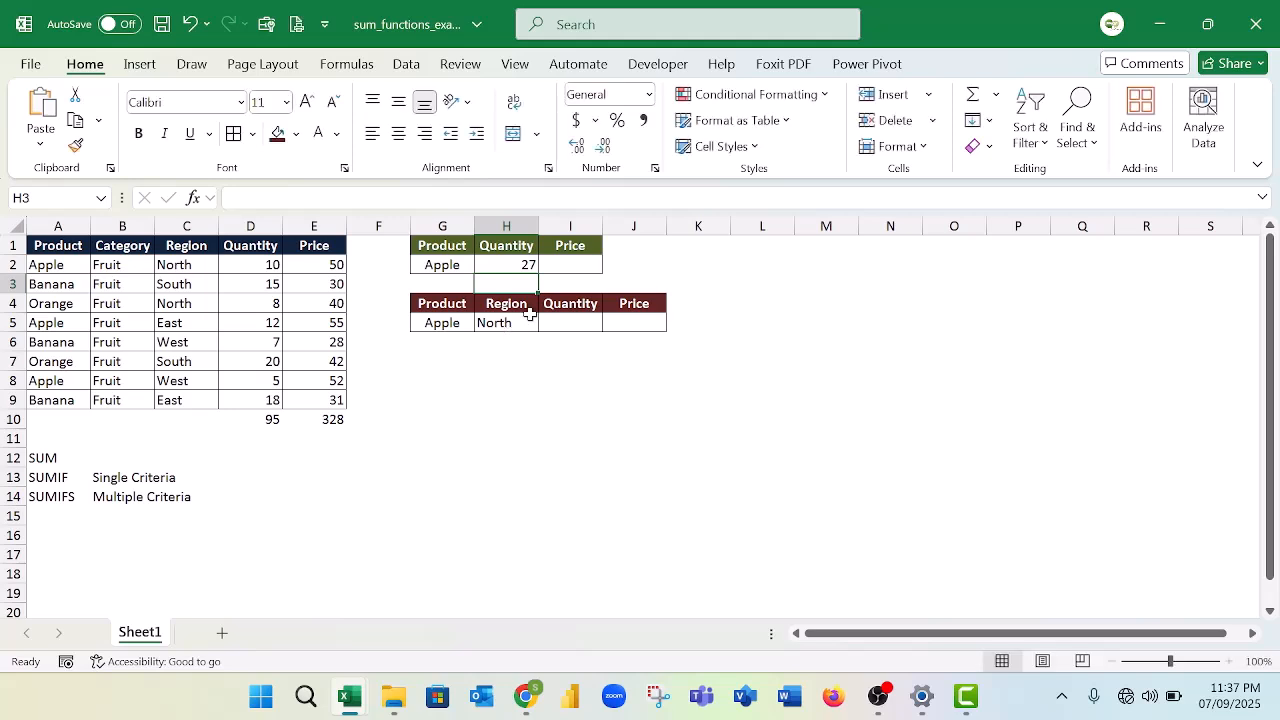
- Total the Apple price in cell I2 of the green table with the formula =SUMIF(A2:A9,G2,E2:E9), and check the row's cells
click(566, 269)
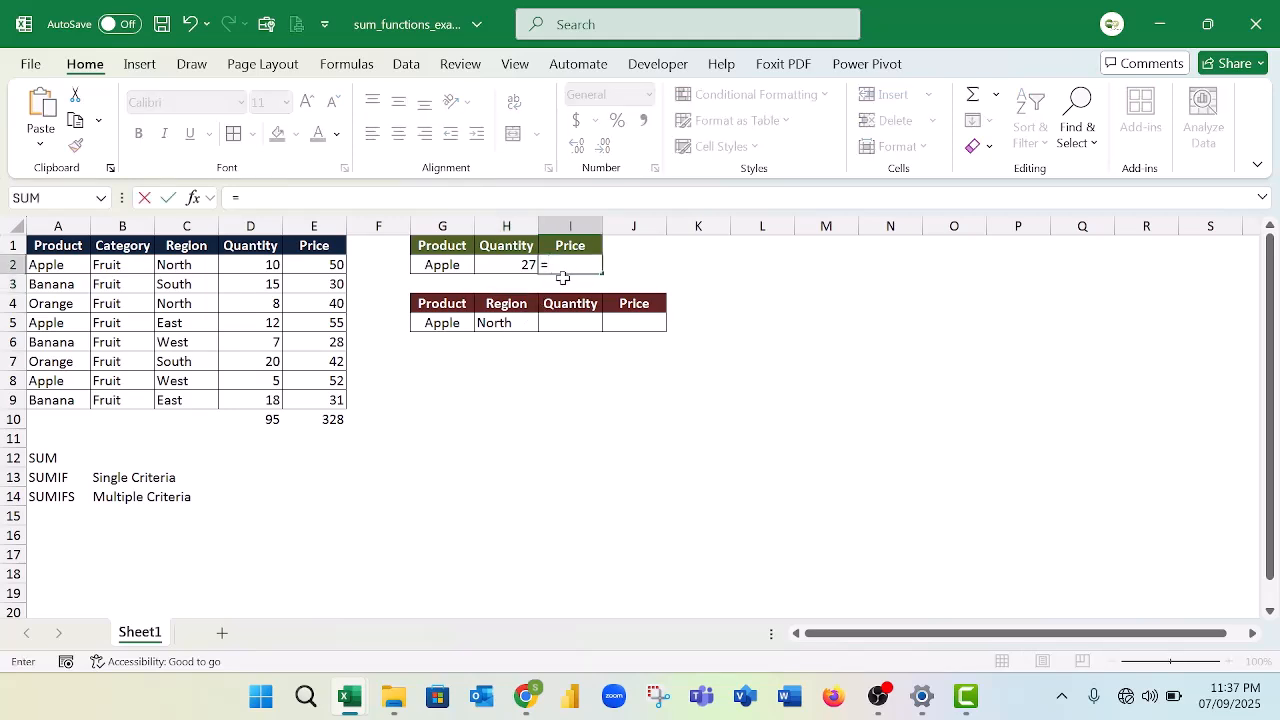
text(=sumifs)
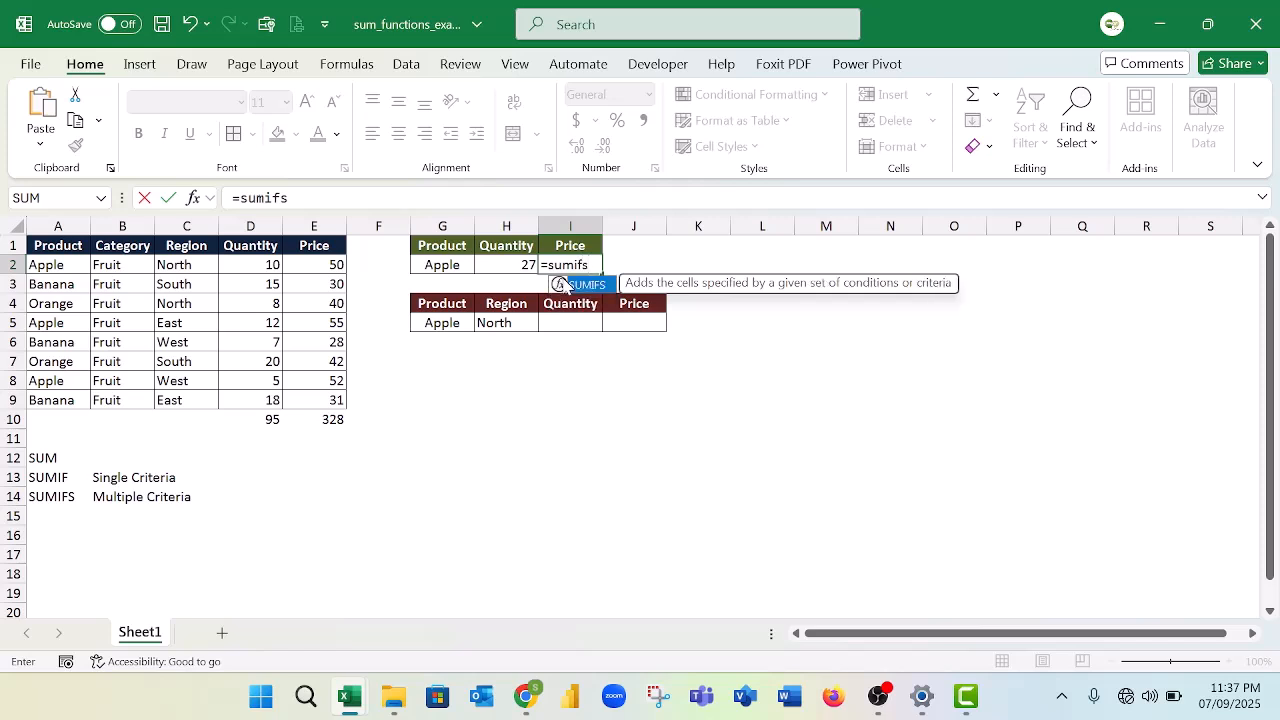
key(BackSpace)
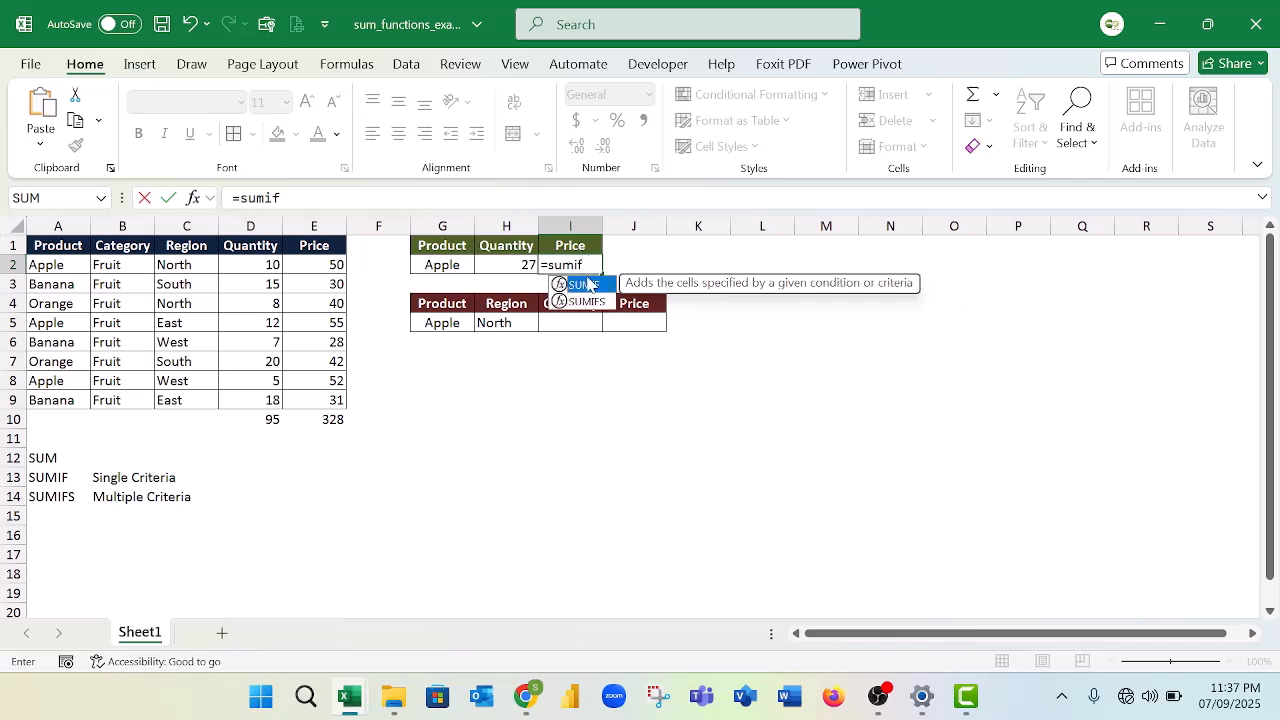
double_click(586, 286)
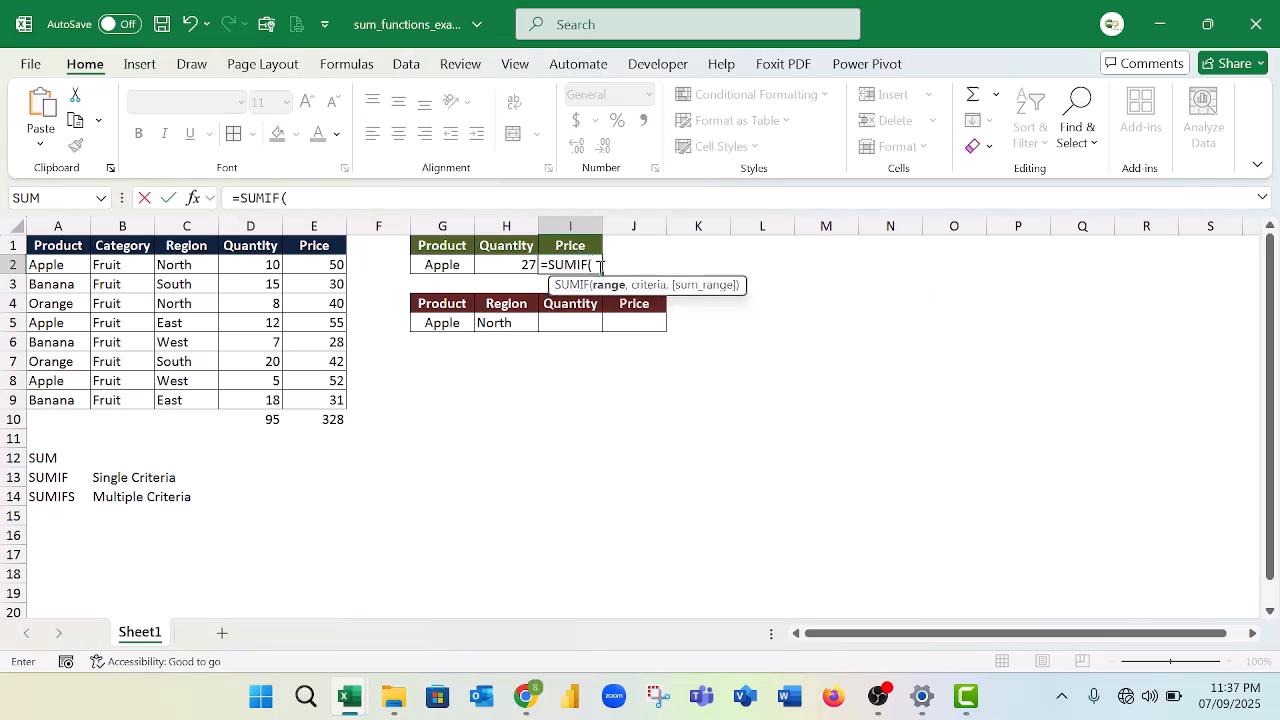
drag(70, 266, 70, 398)
text(,)
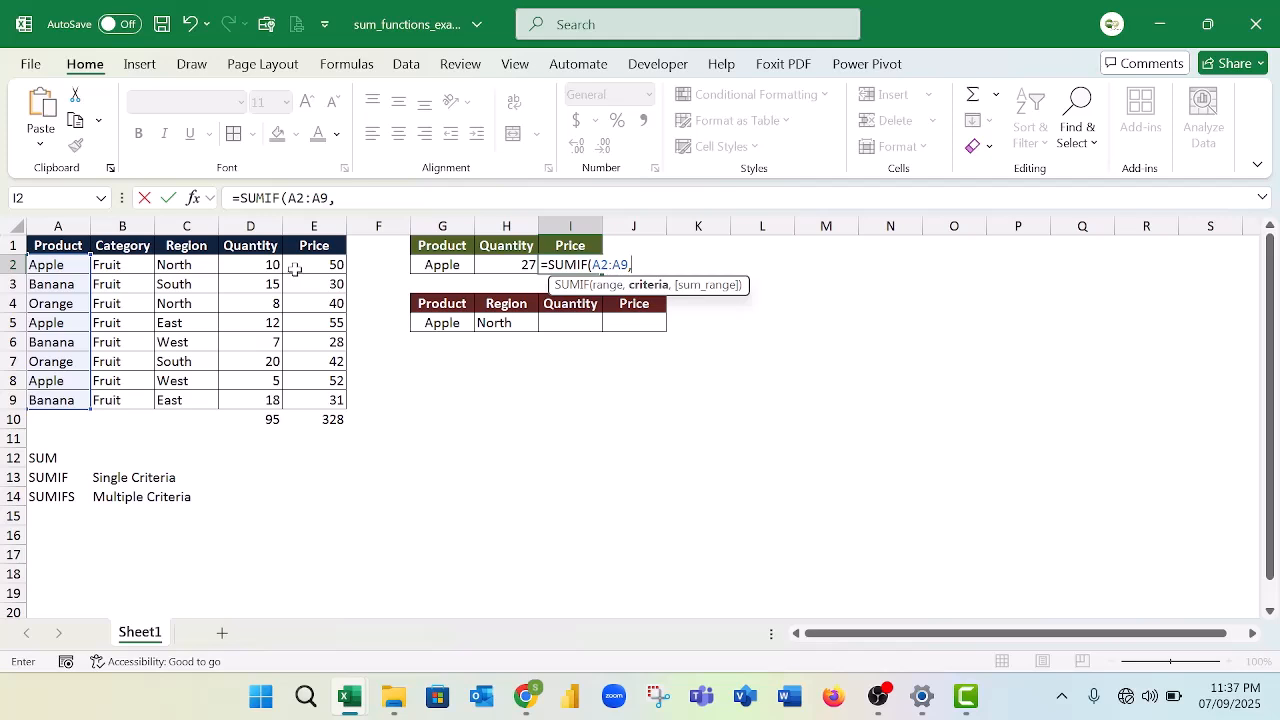
click(426, 266)
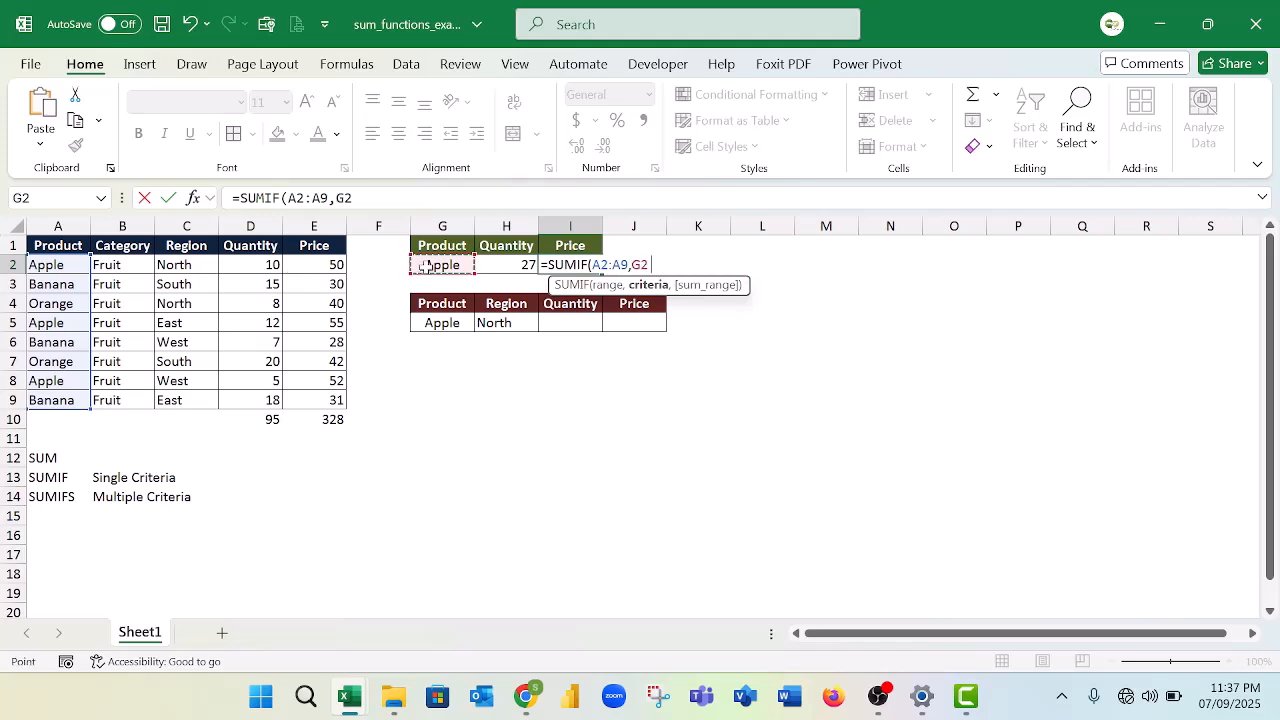
text(,)
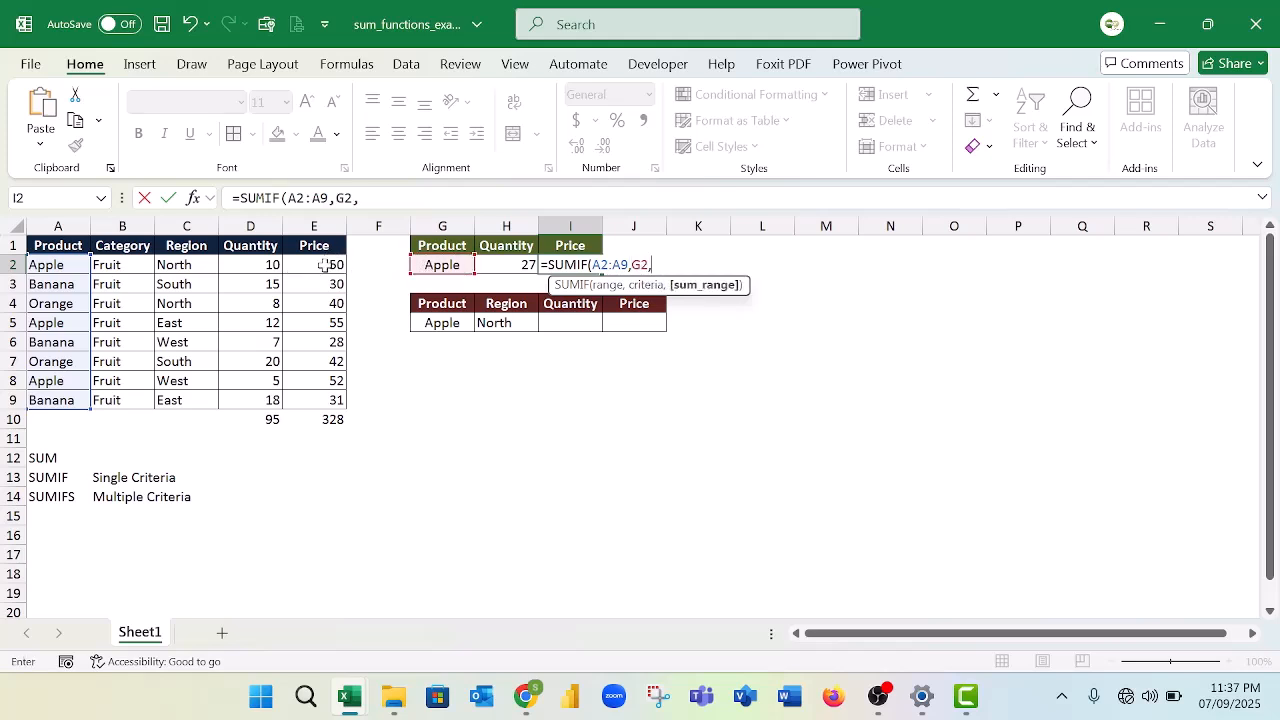
drag(325, 265, 325, 391)
key(ctrl+Return)
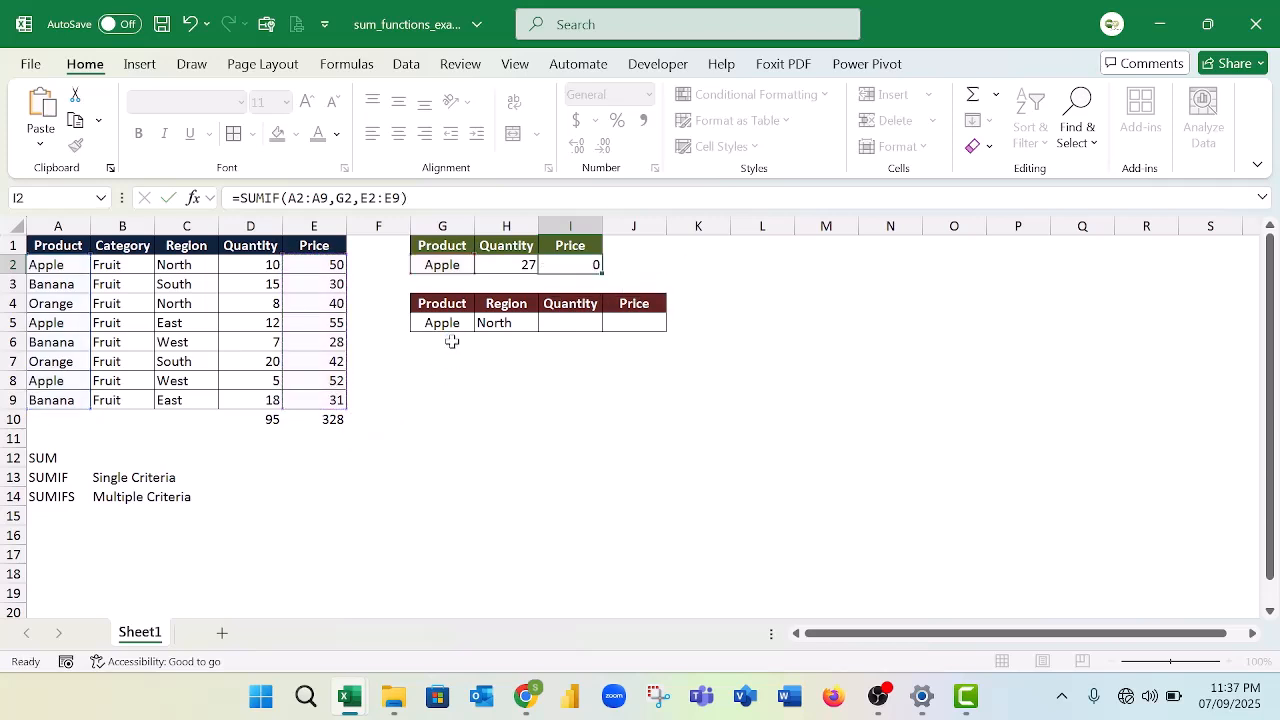
key(Return)
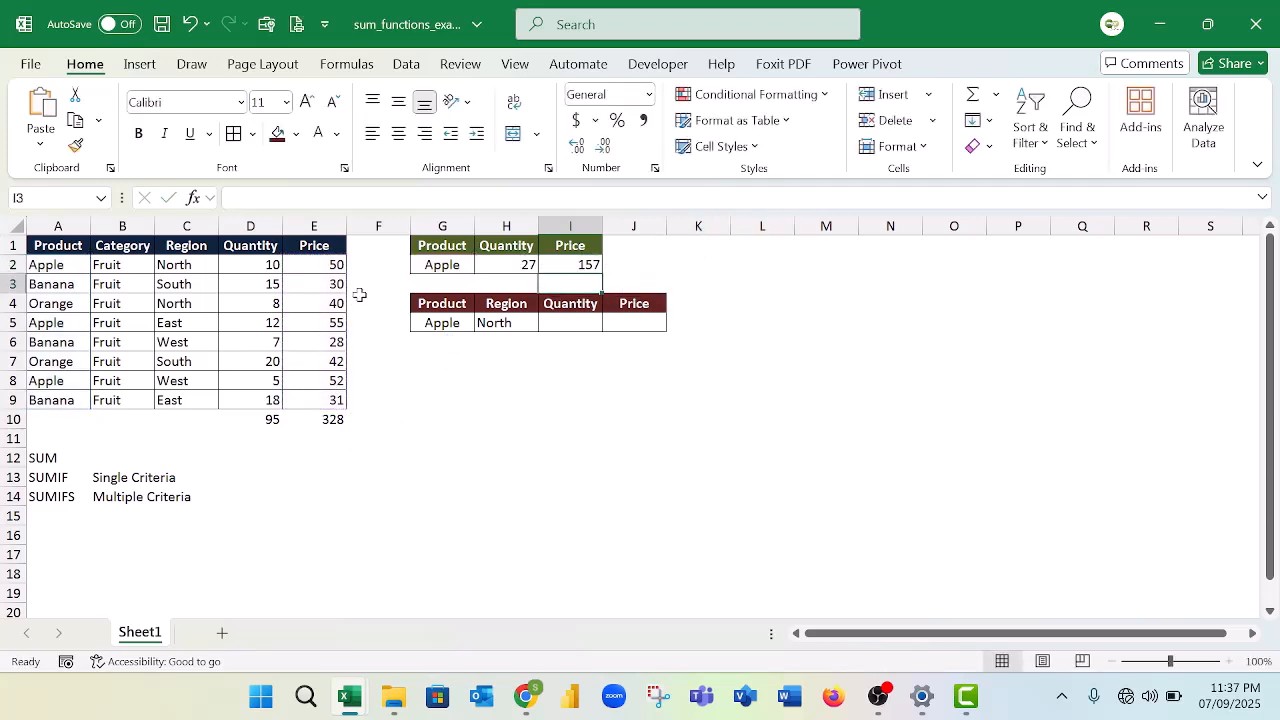
click(440, 265)
click(505, 267)
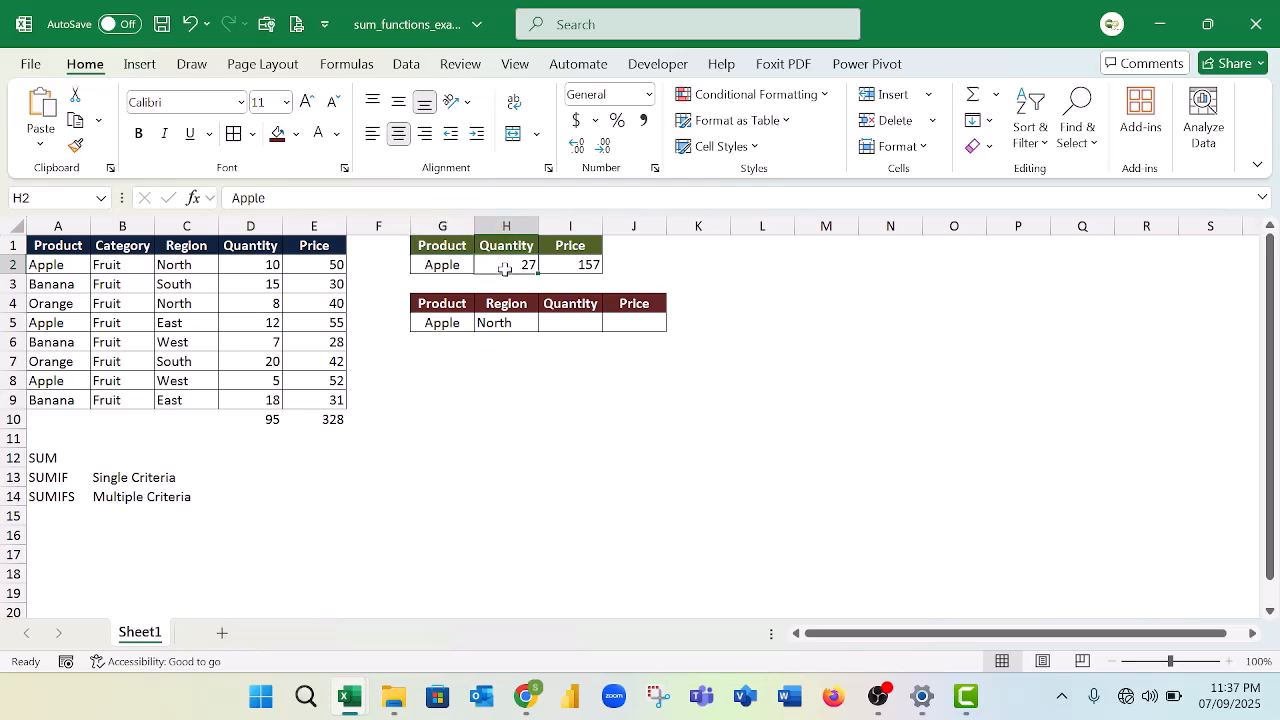
click(583, 264)
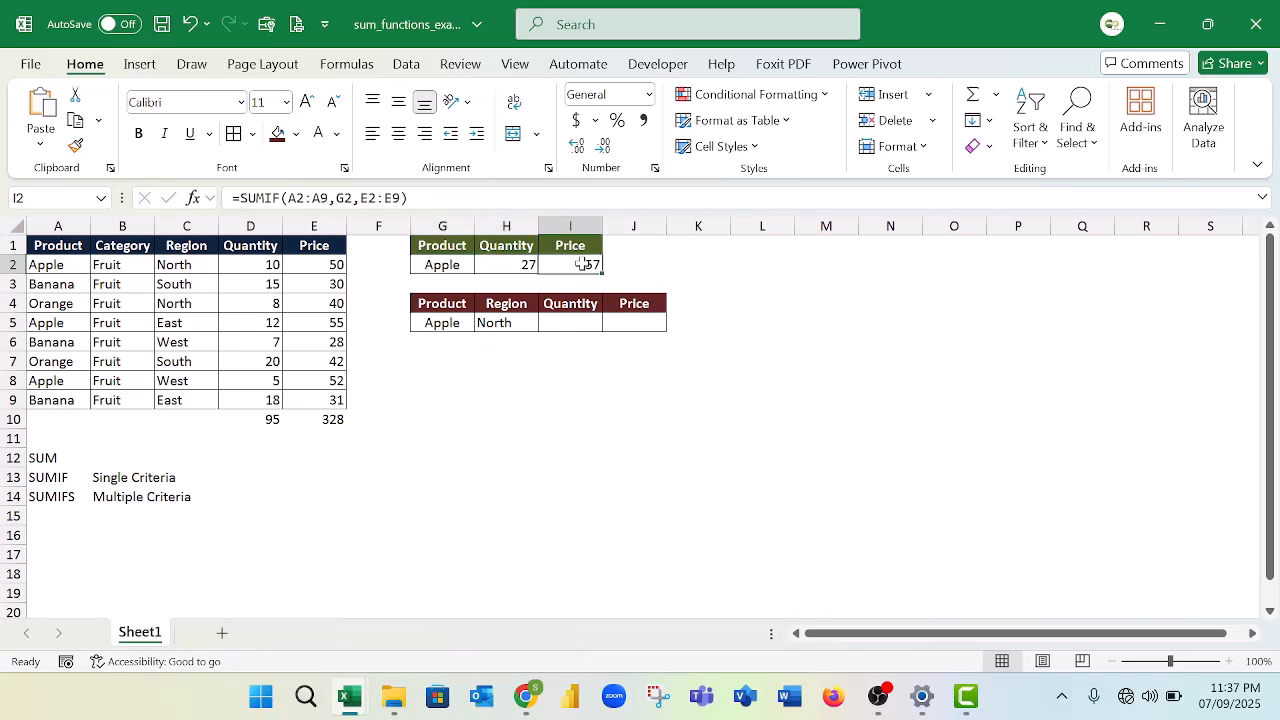
- Change the product in cell G2 to Banana and check the Quantity and Price formulas beside it
click(444, 266)
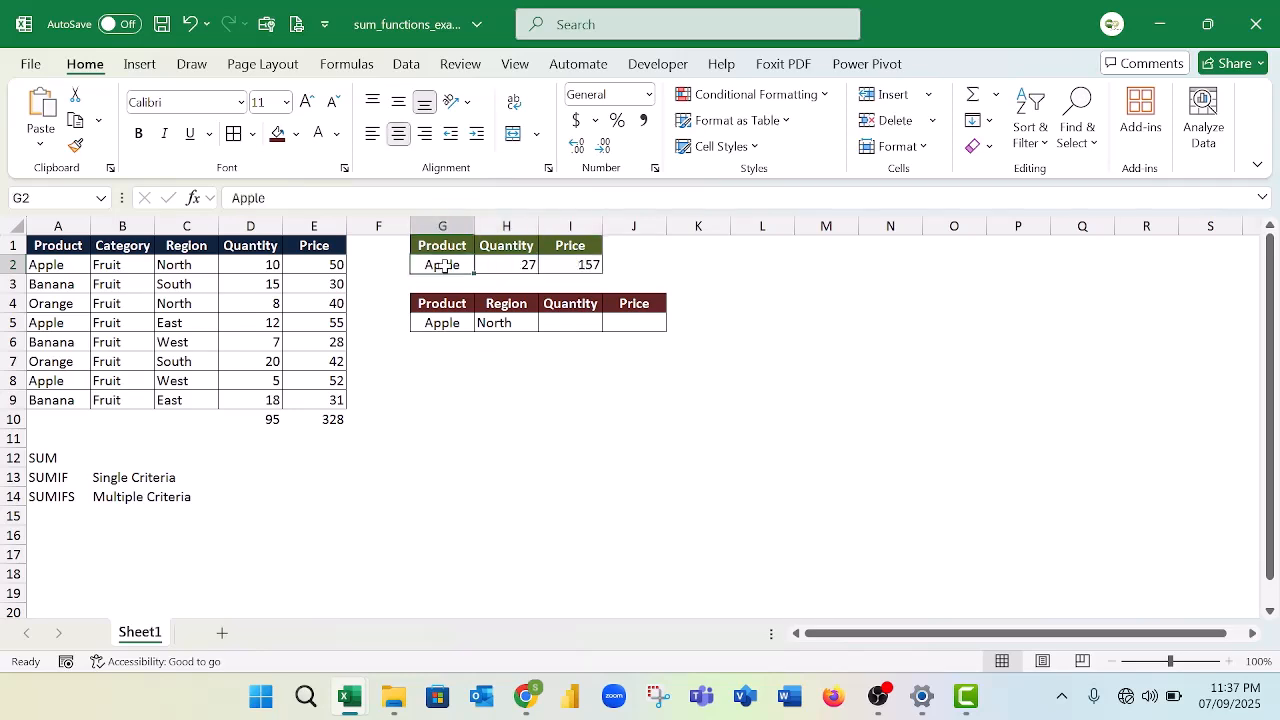
text(Ba)
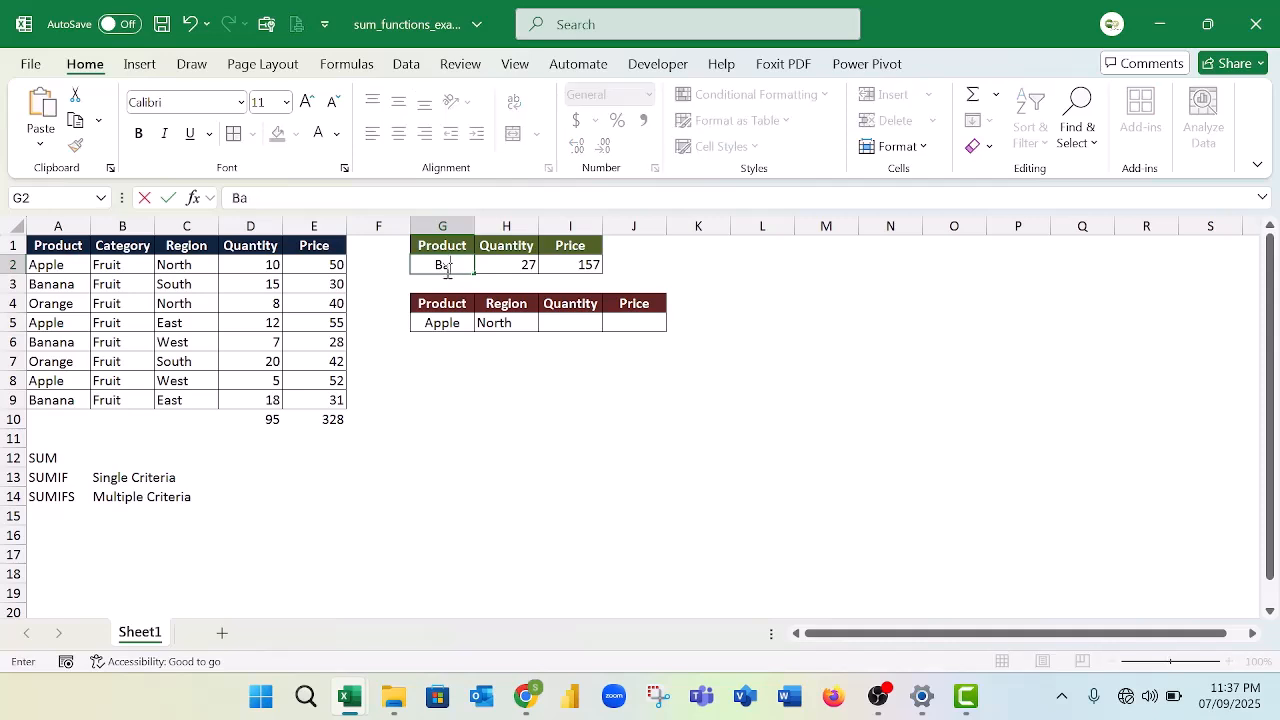
text(nanba)
key(BackSpace)
key(BackSpace)
text(a)
key(Return)
click(502, 264)
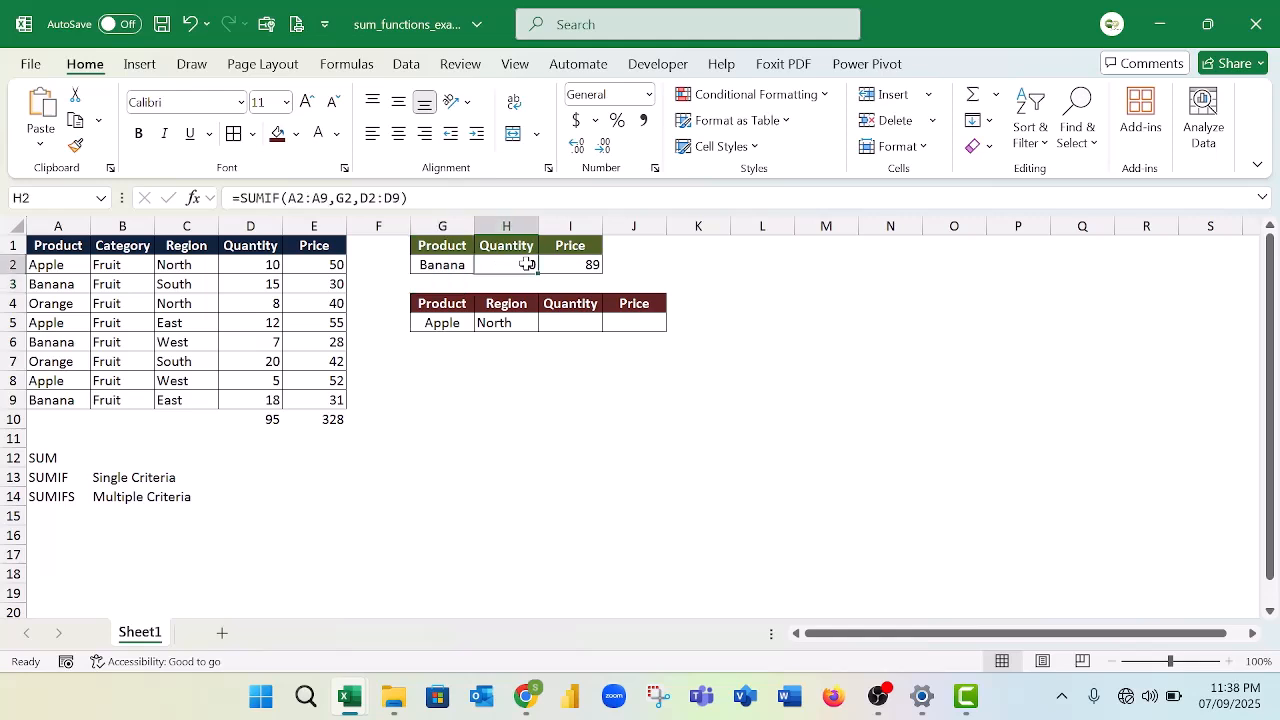
click(576, 263)
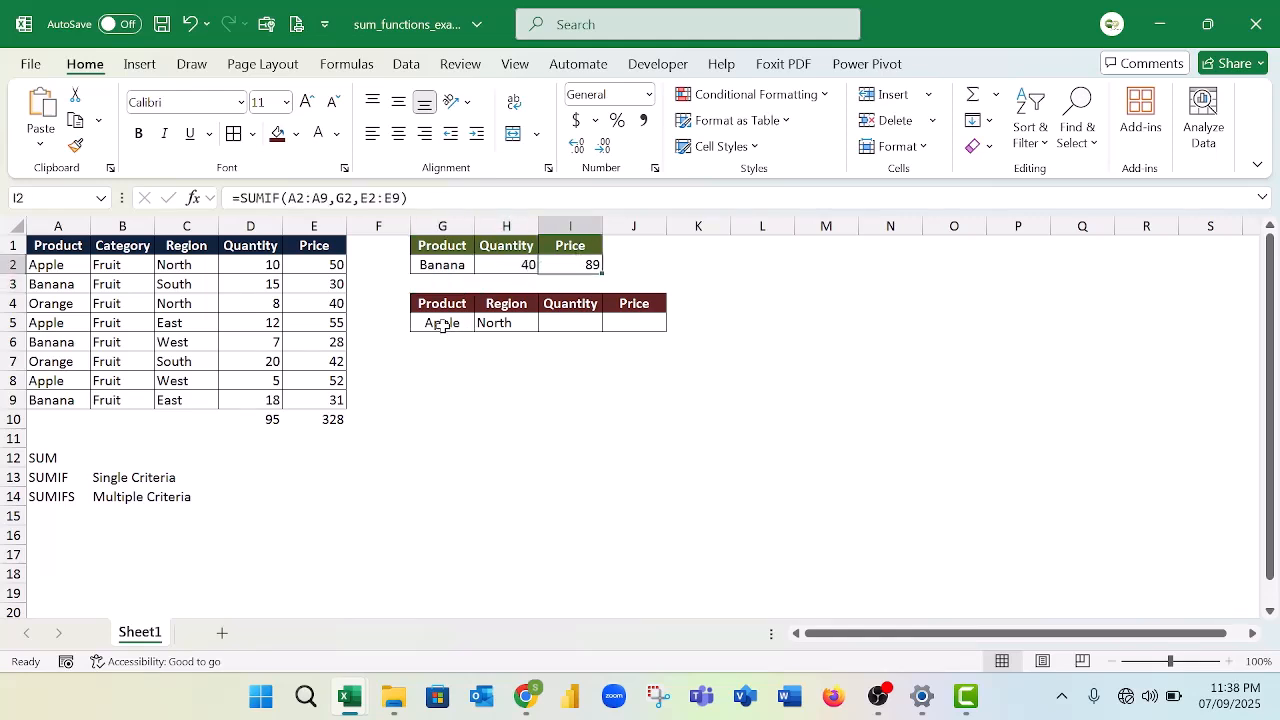
- Begin a SUMIFS formula in cell I5 of the red table with the quantities D2:D9 as the sum range
click(551, 321)
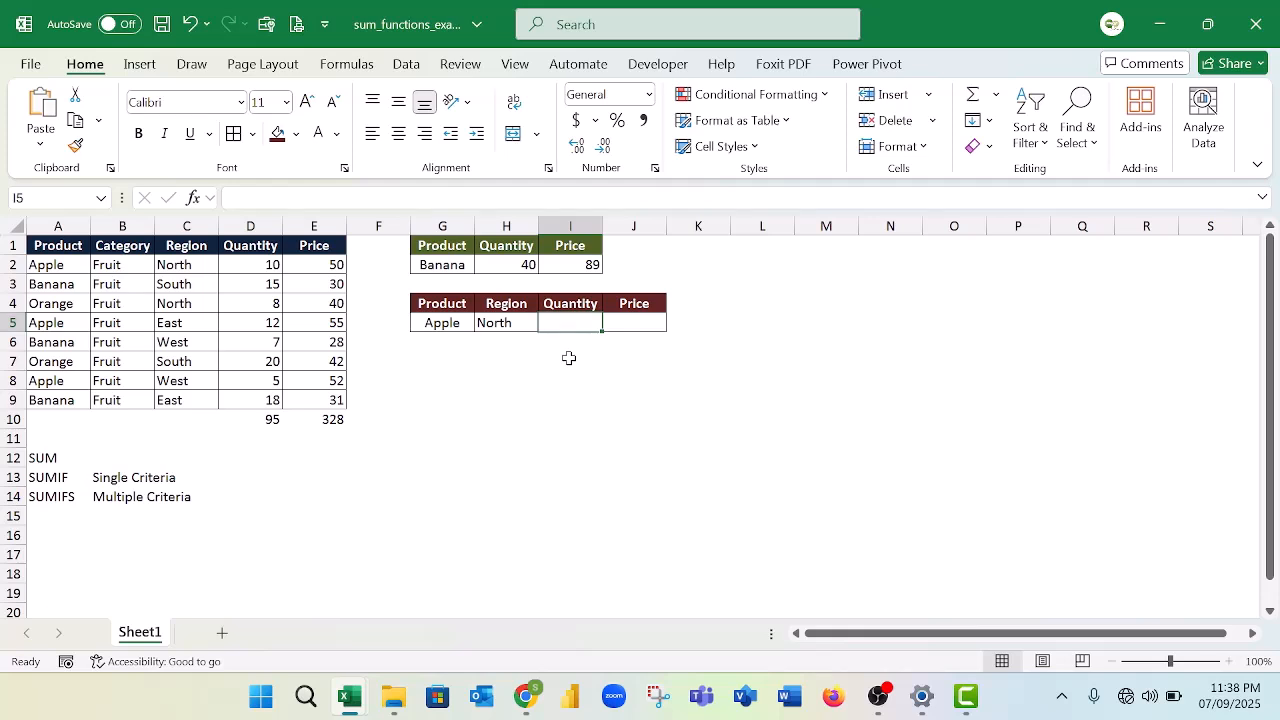
click(138, 497)
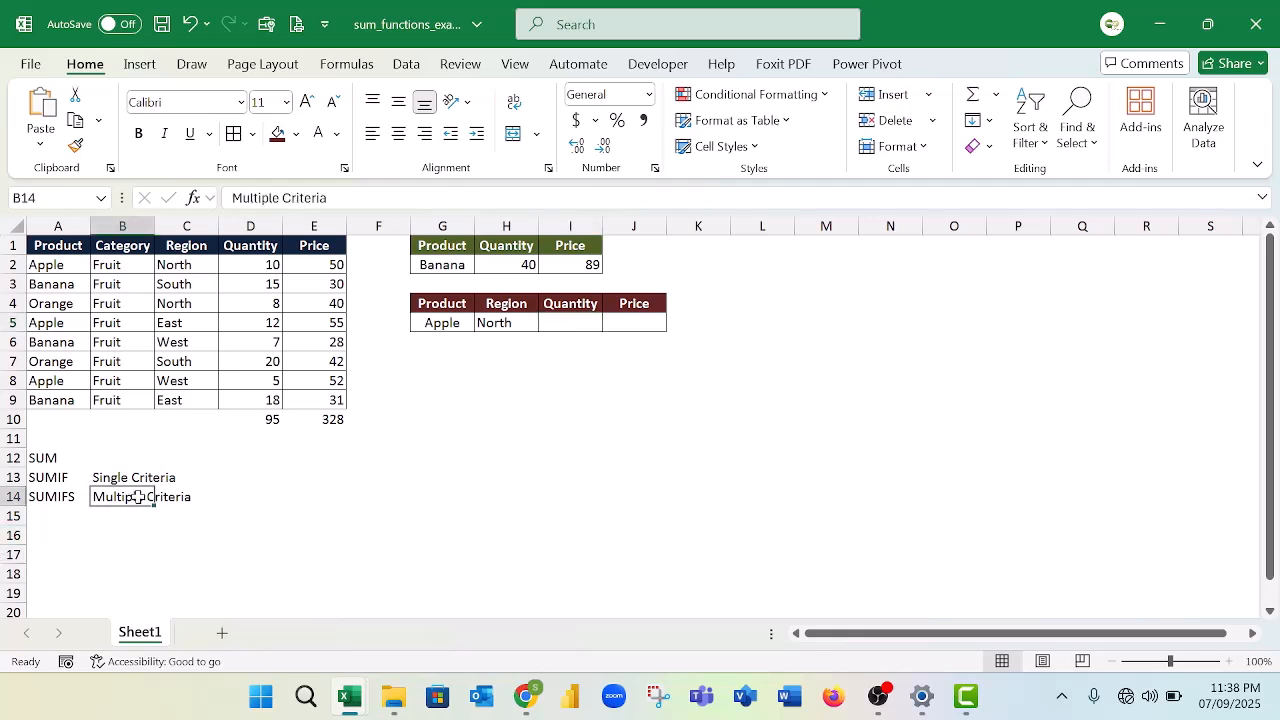
click(450, 322)
click(496, 318)
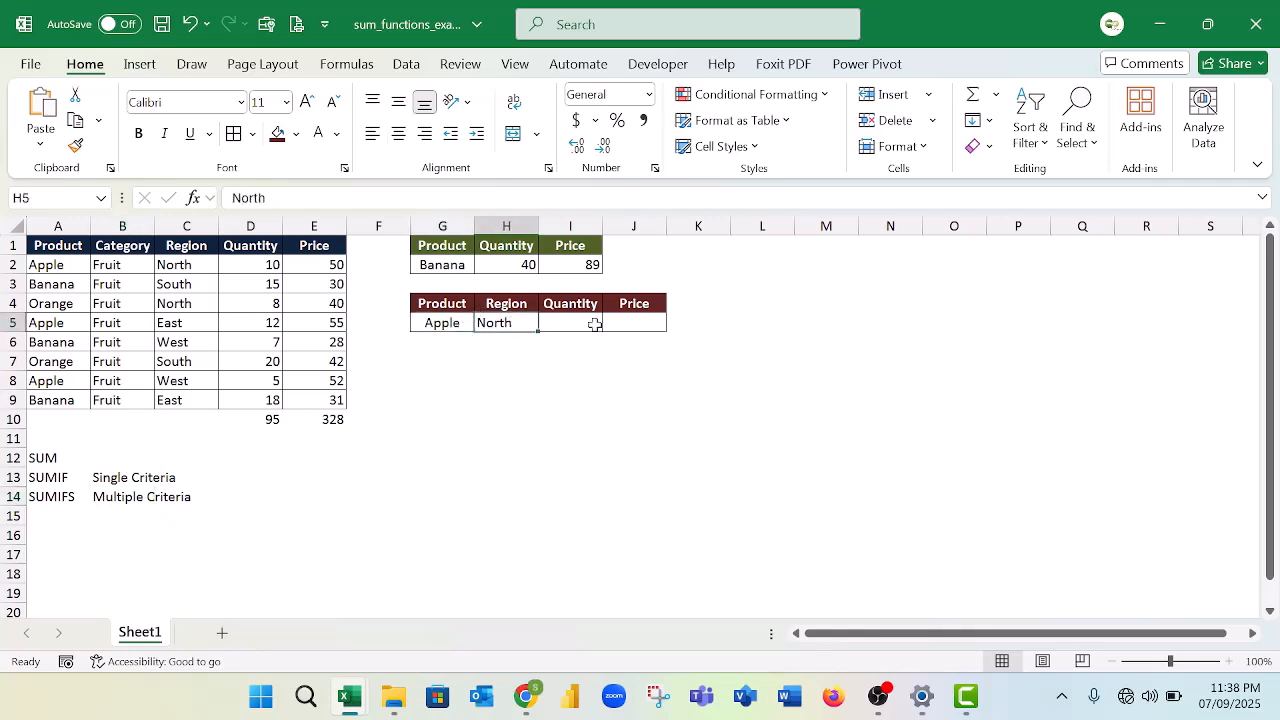
click(563, 324)
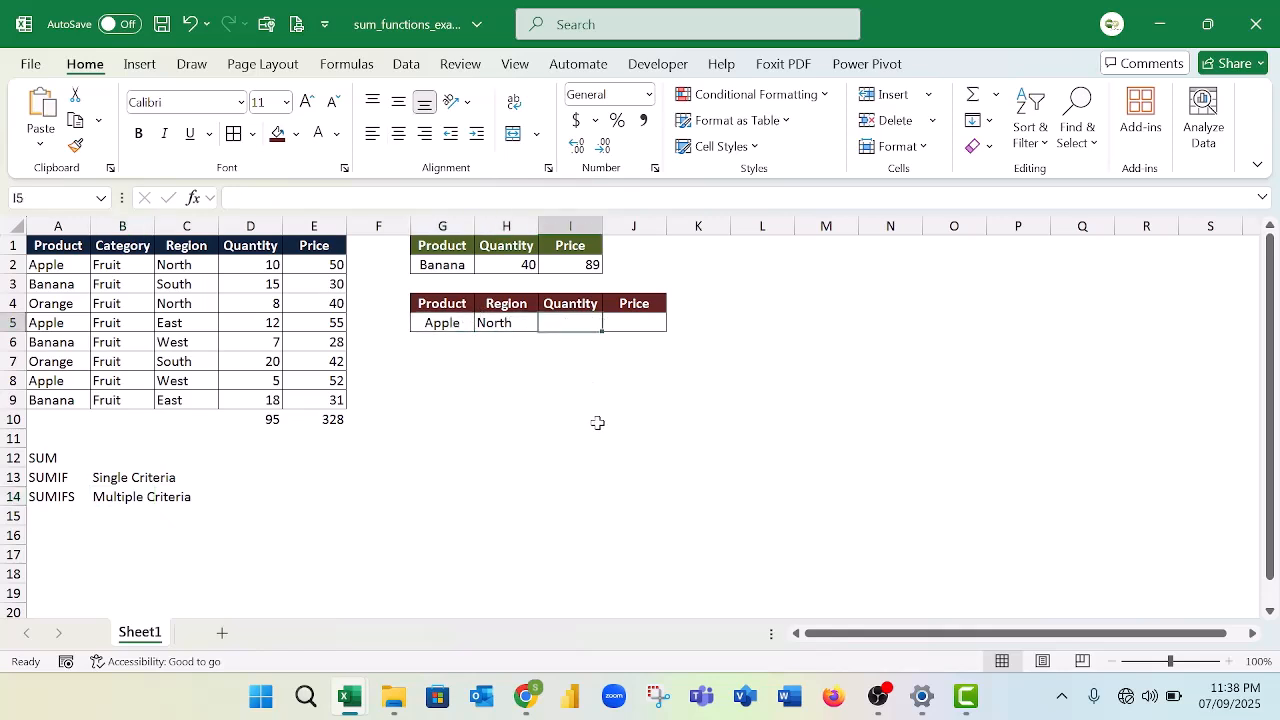
text(=su)
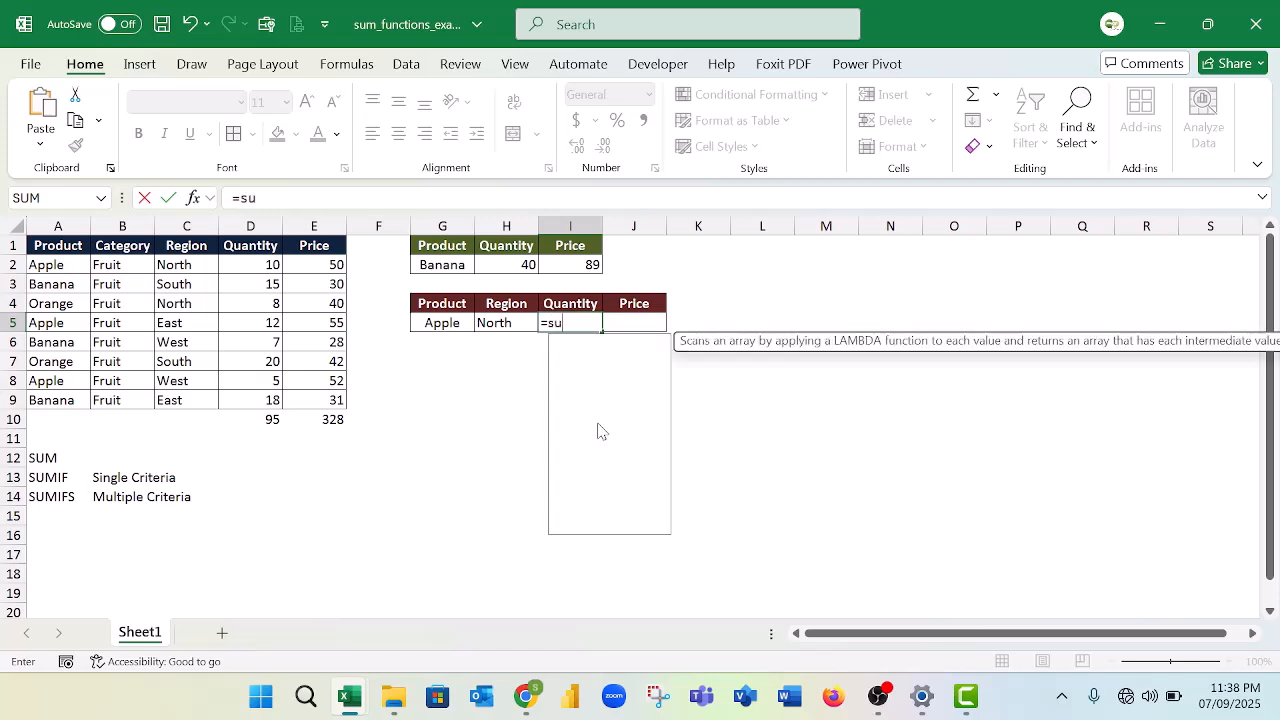
text(mifs)
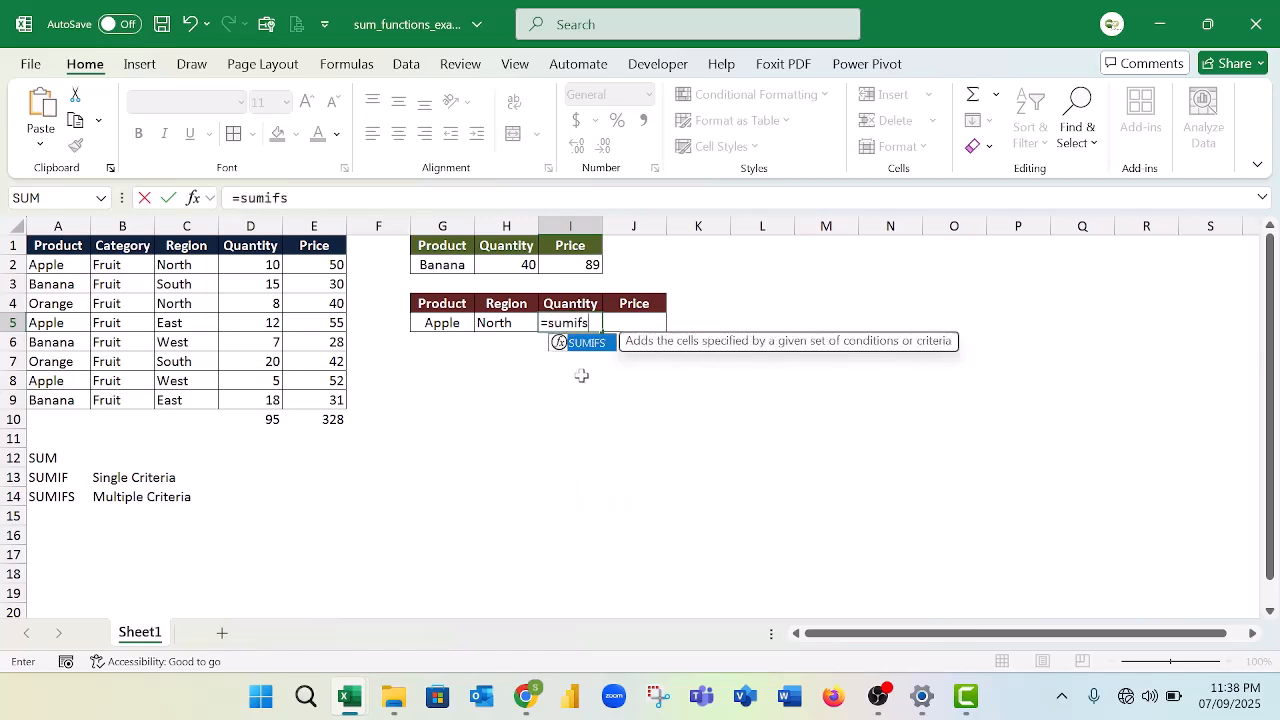
double_click(588, 344)
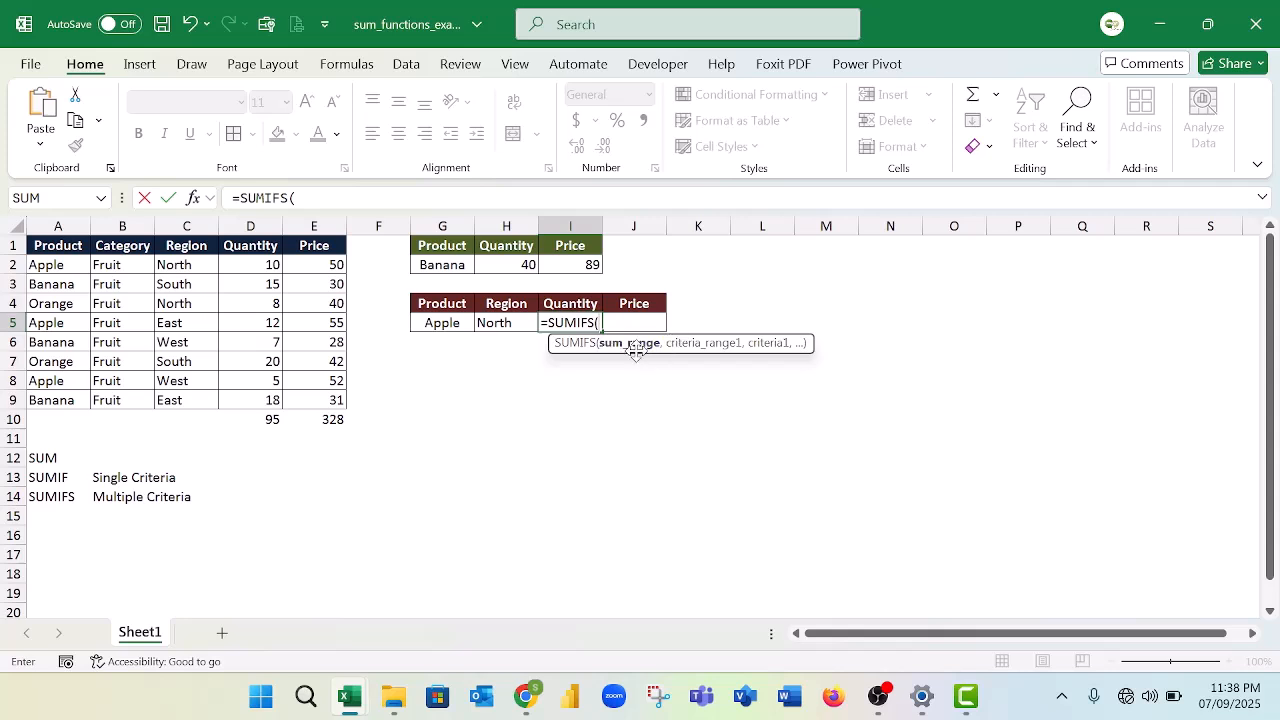
drag(270, 266, 251, 412)
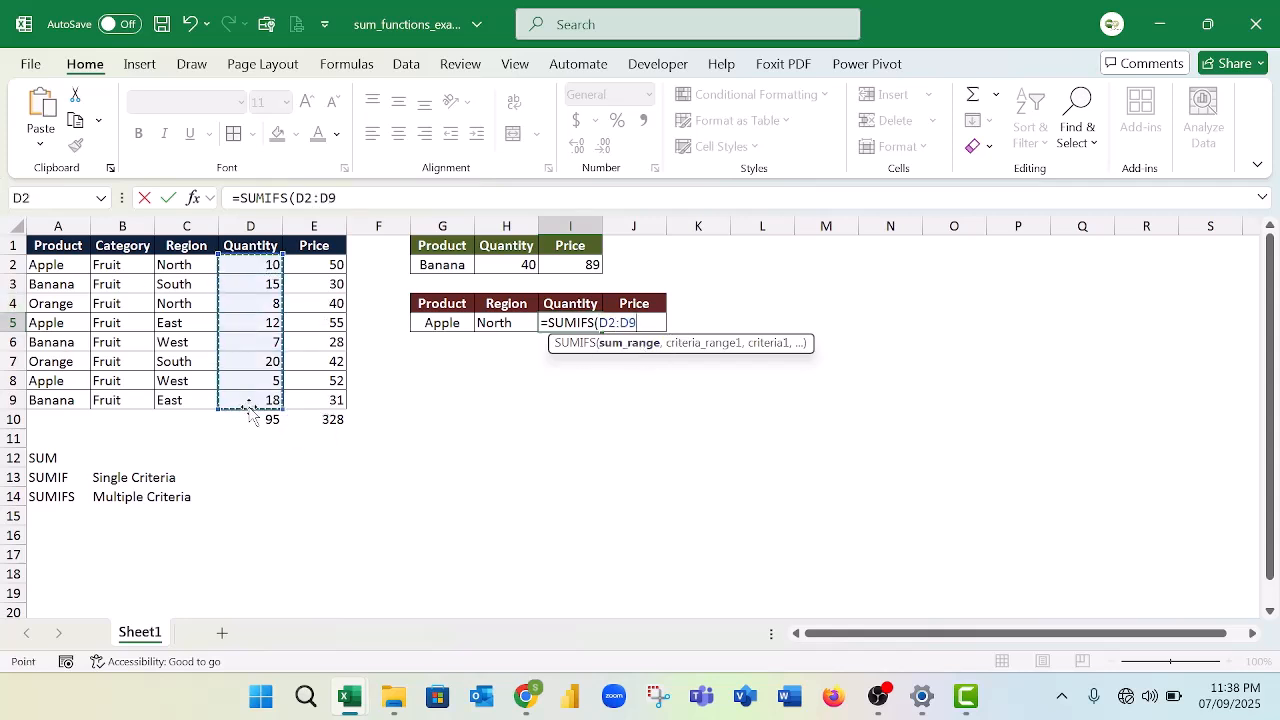
text(,)
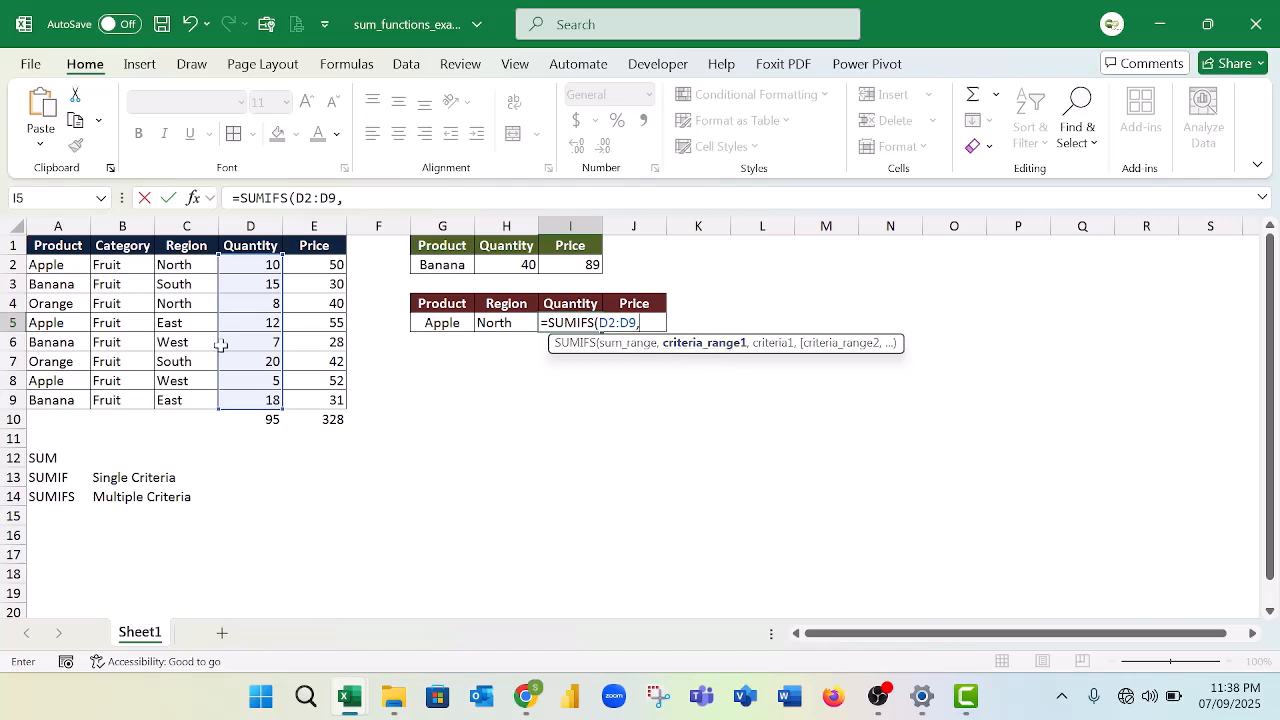
- Complete the I5 formula as =SUMIFS(D2:D9,A2:A9,G5,C2:C9,H5) to match both the product and the region
drag(62, 265, 58, 400)
text(,)
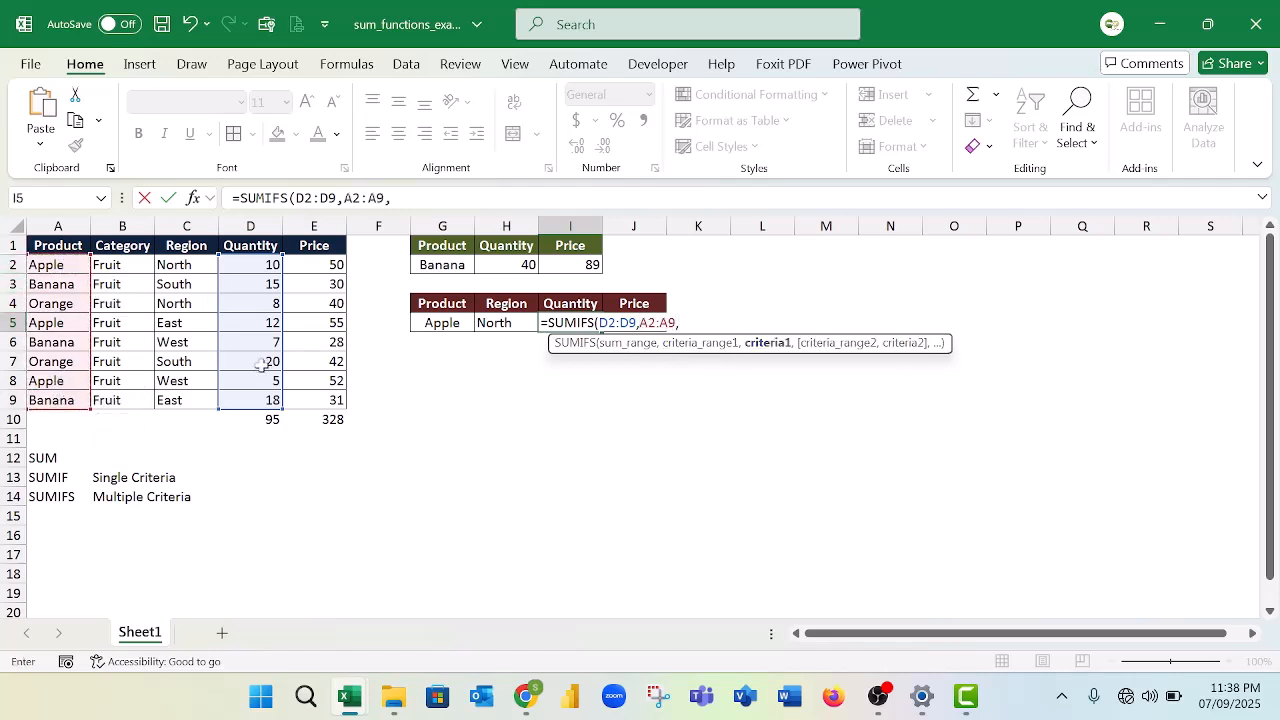
click(447, 323)
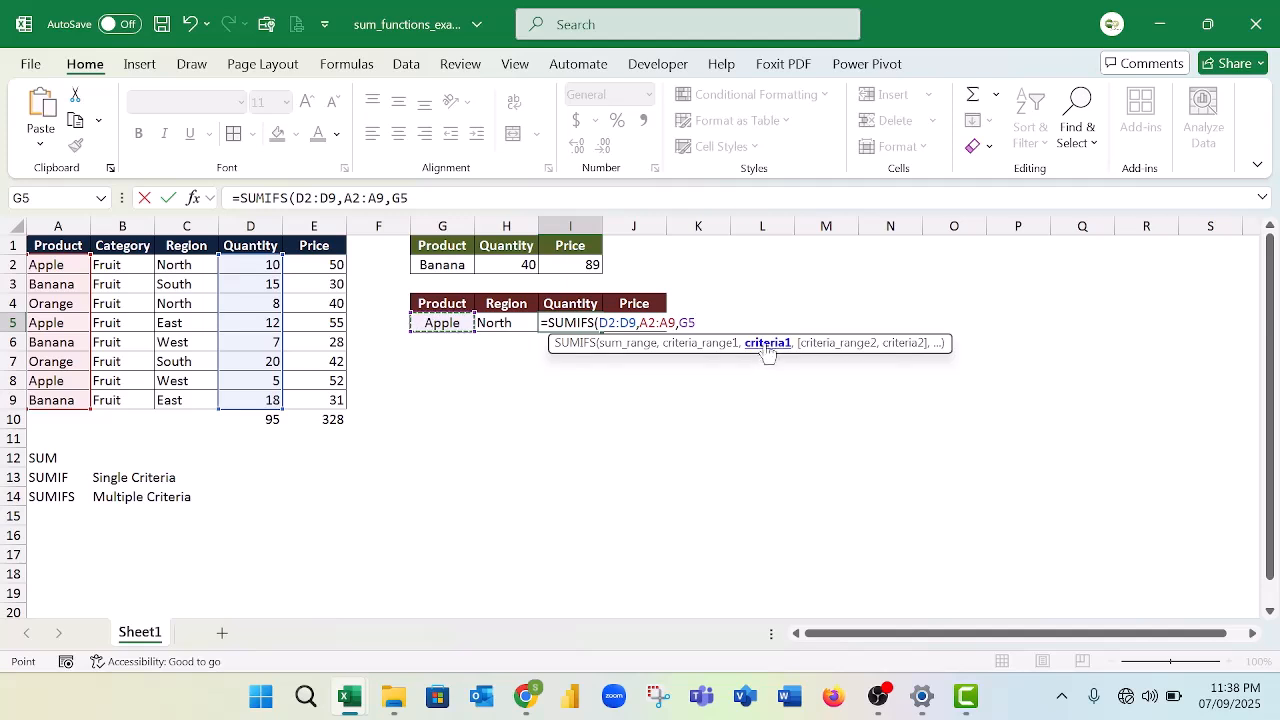
text(,)
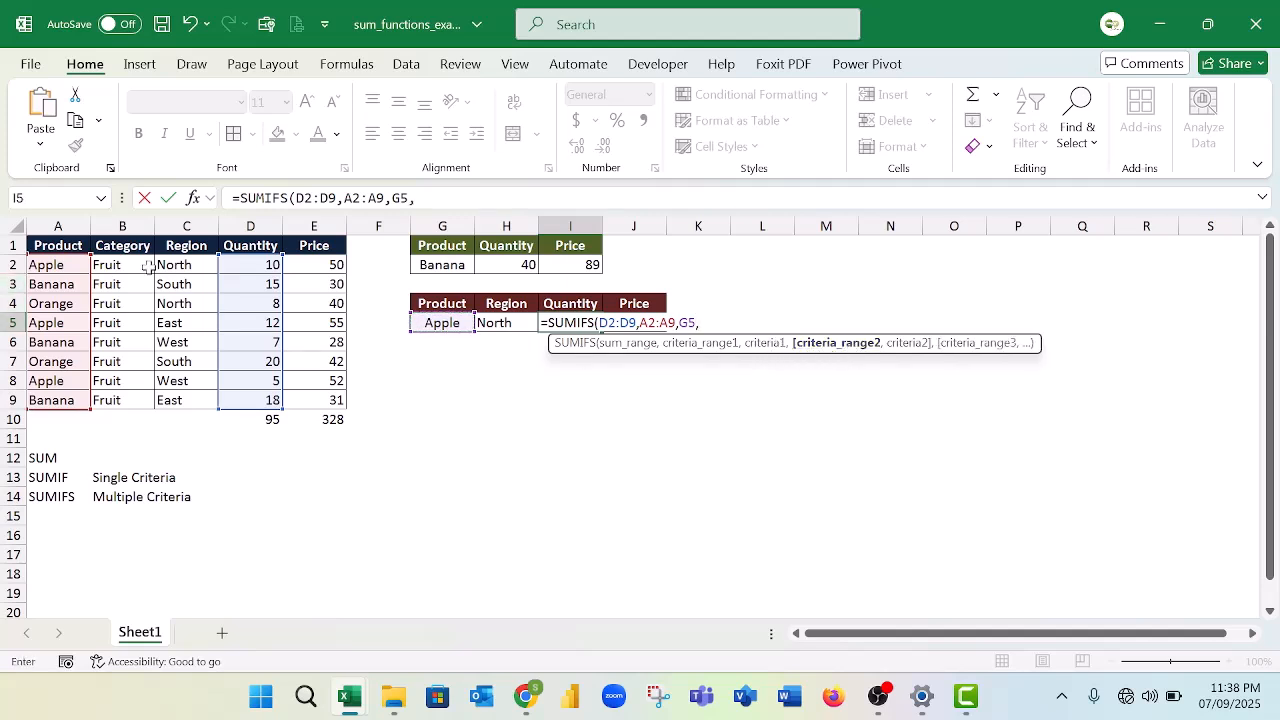
drag(168, 266, 167, 403)
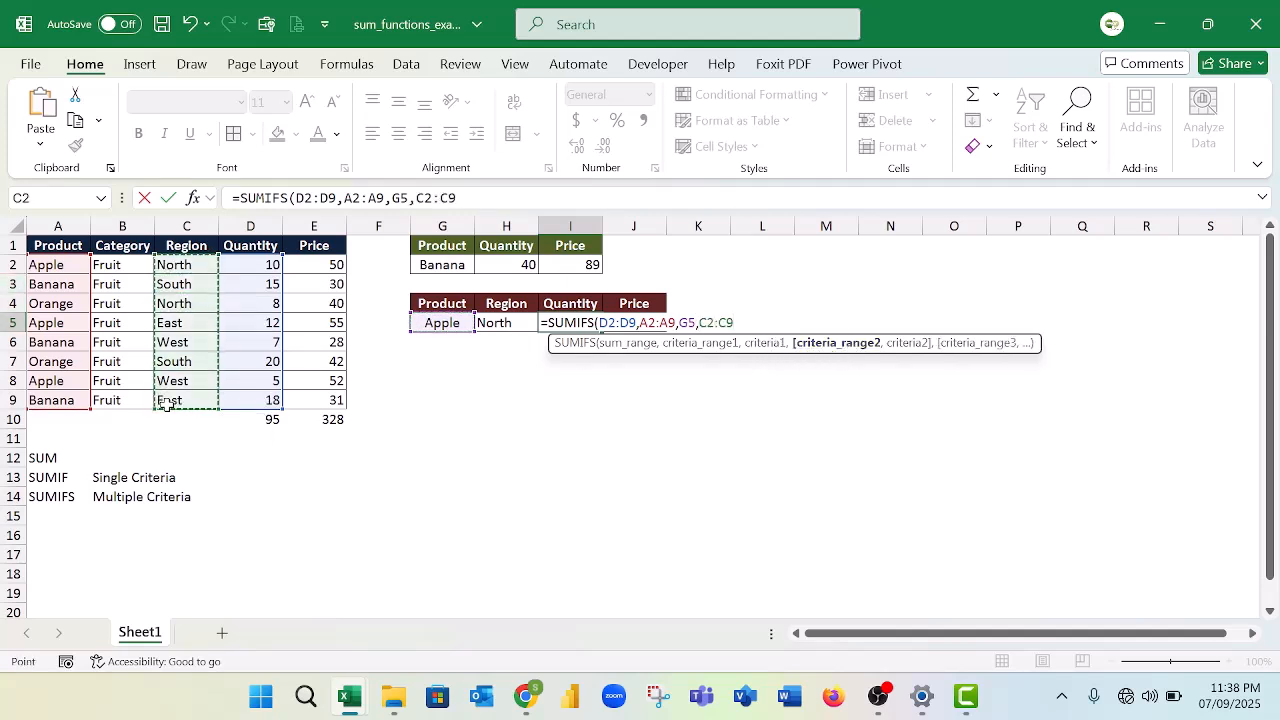
text(,)
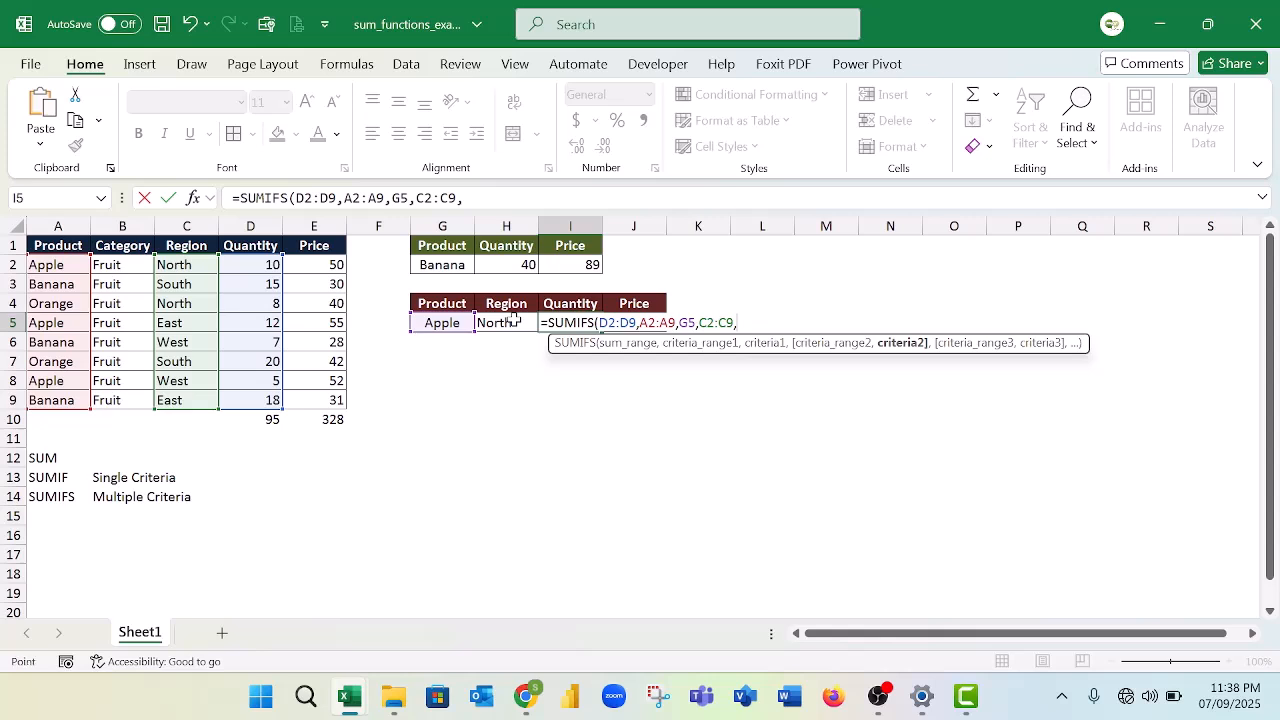
click(513, 320)
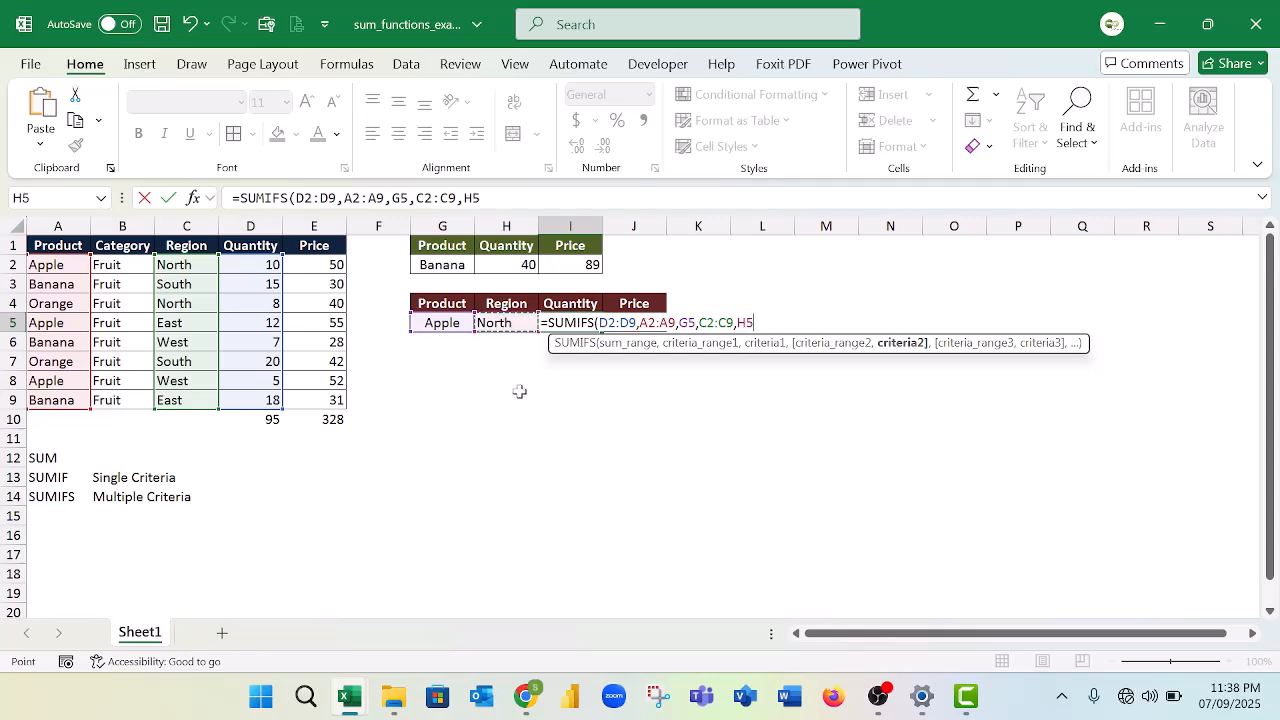
text())
key(Return)
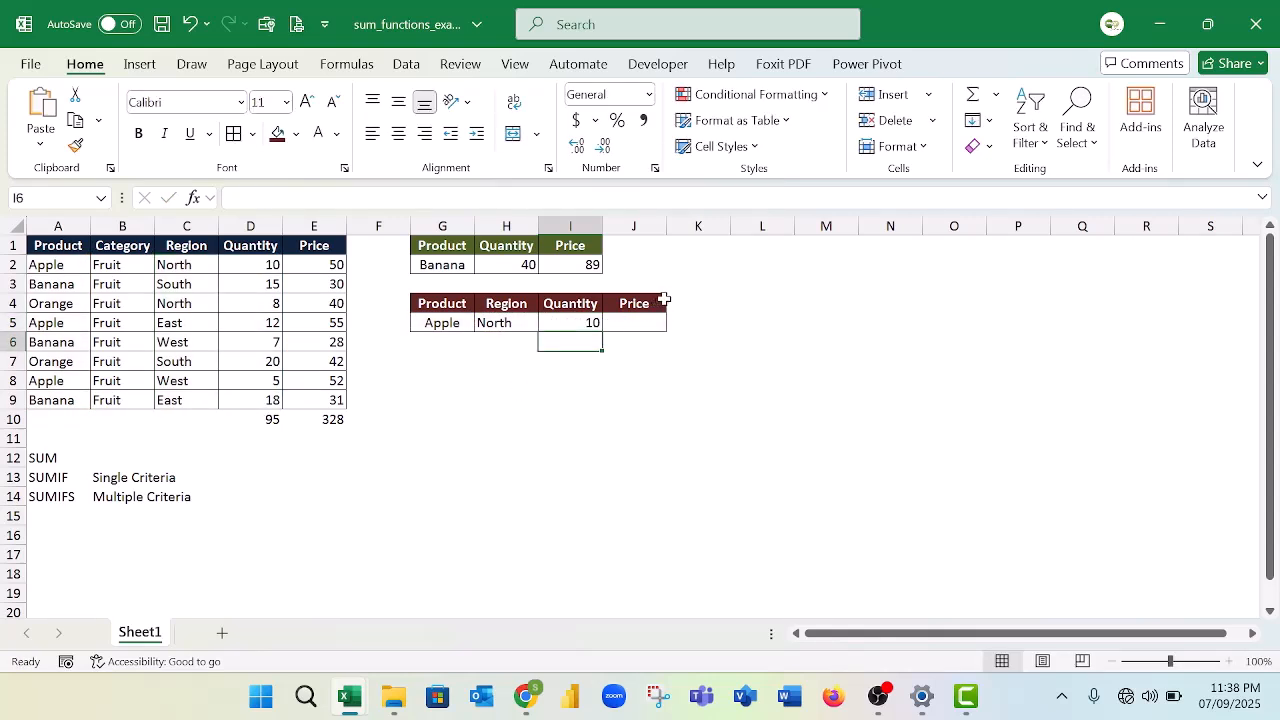
- Begin a SUMIFS formula in cell J5 of the red table with the prices E2:E9 as the sum range
click(636, 319)
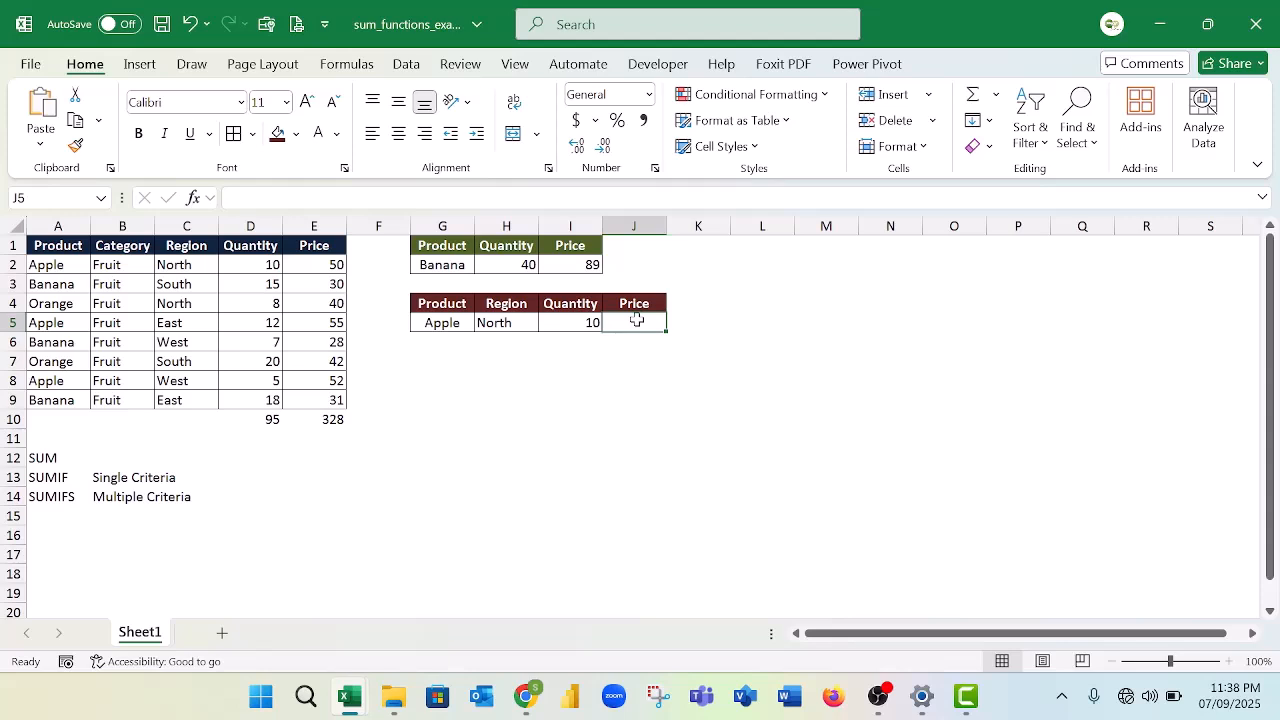
text(=)
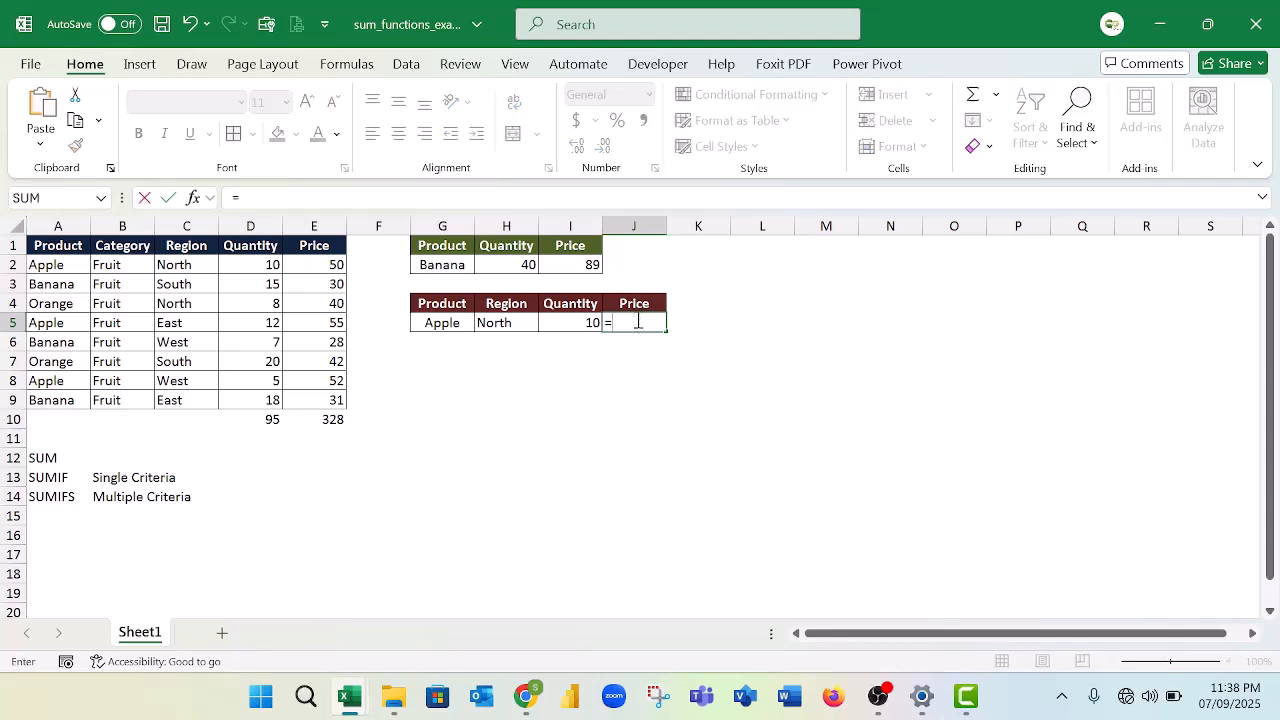
text(sumif)
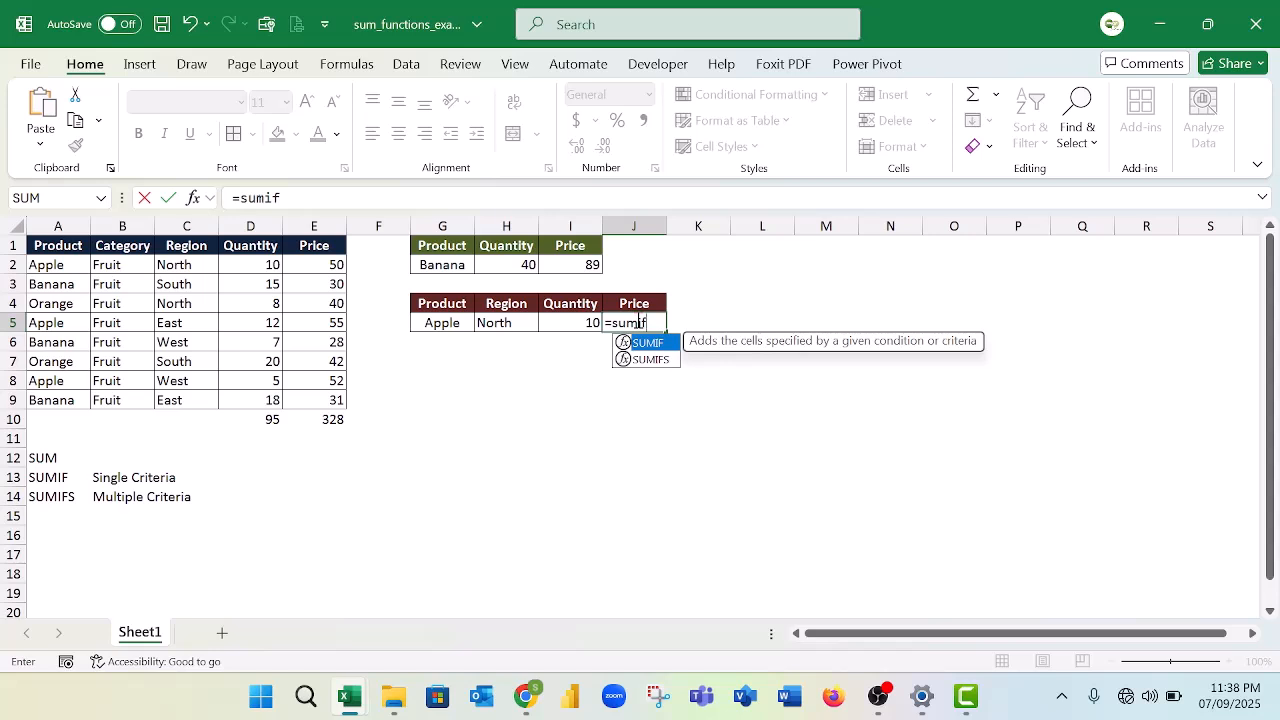
click(650, 359)
key(Tab)
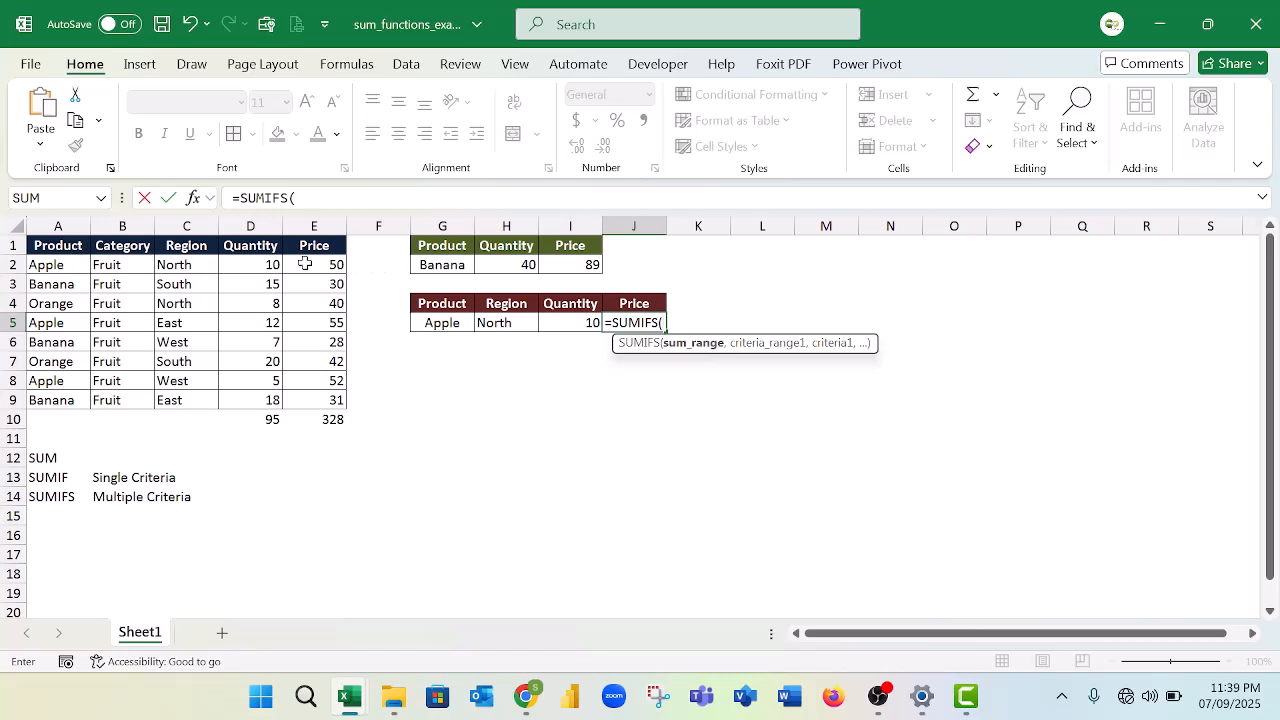
drag(305, 263, 316, 407)
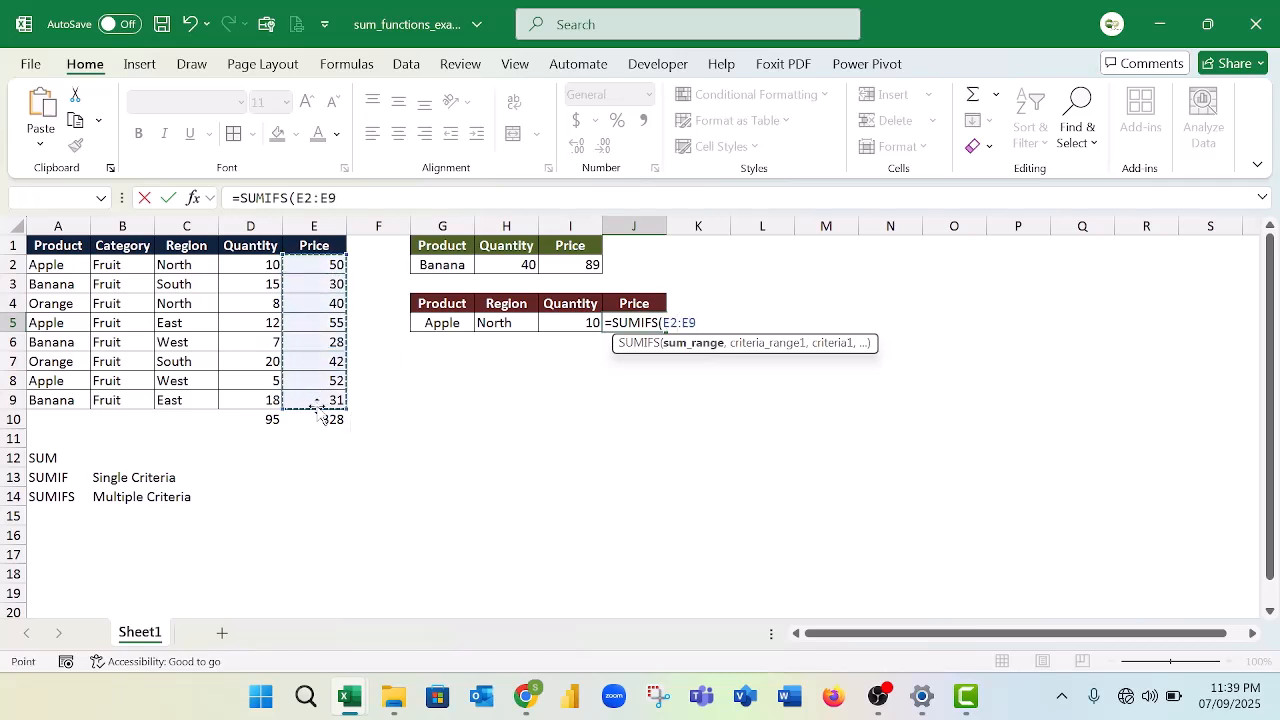
- Add the product condition to the J5 formula, matching the range A2:A9 against cell G5
text(,)
drag(58, 264, 55, 415)
text(,)
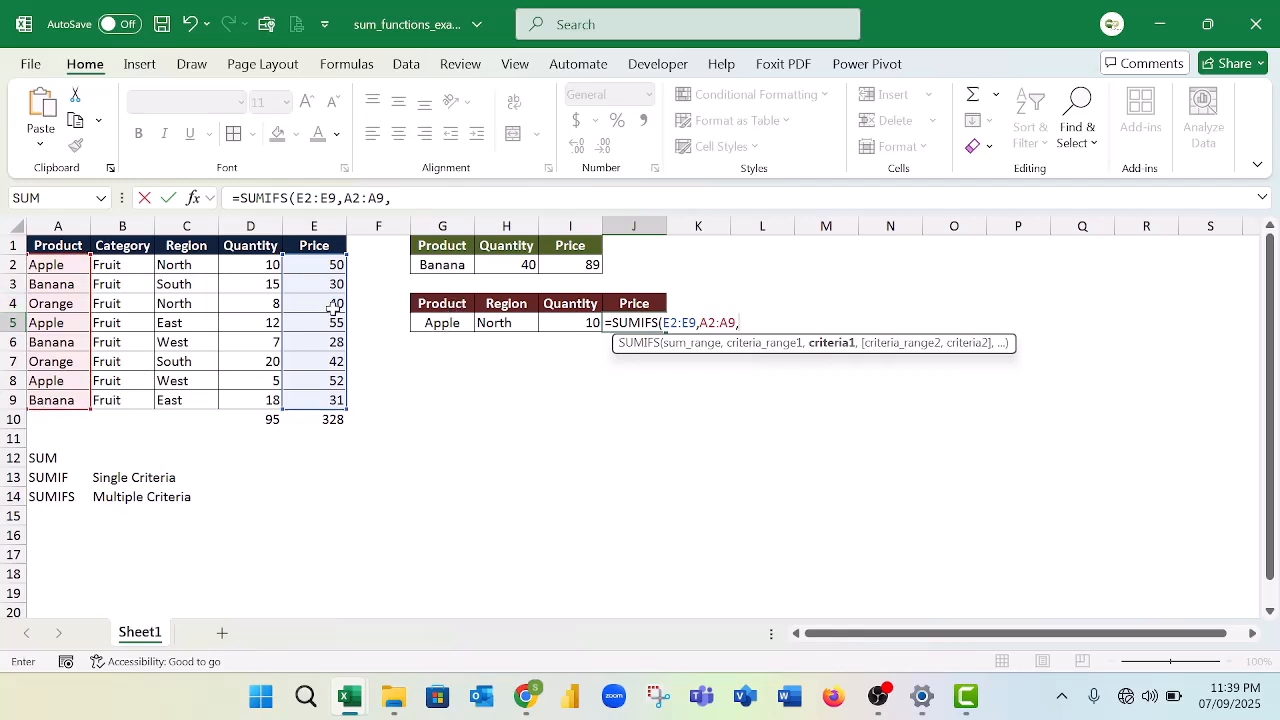
click(463, 320)
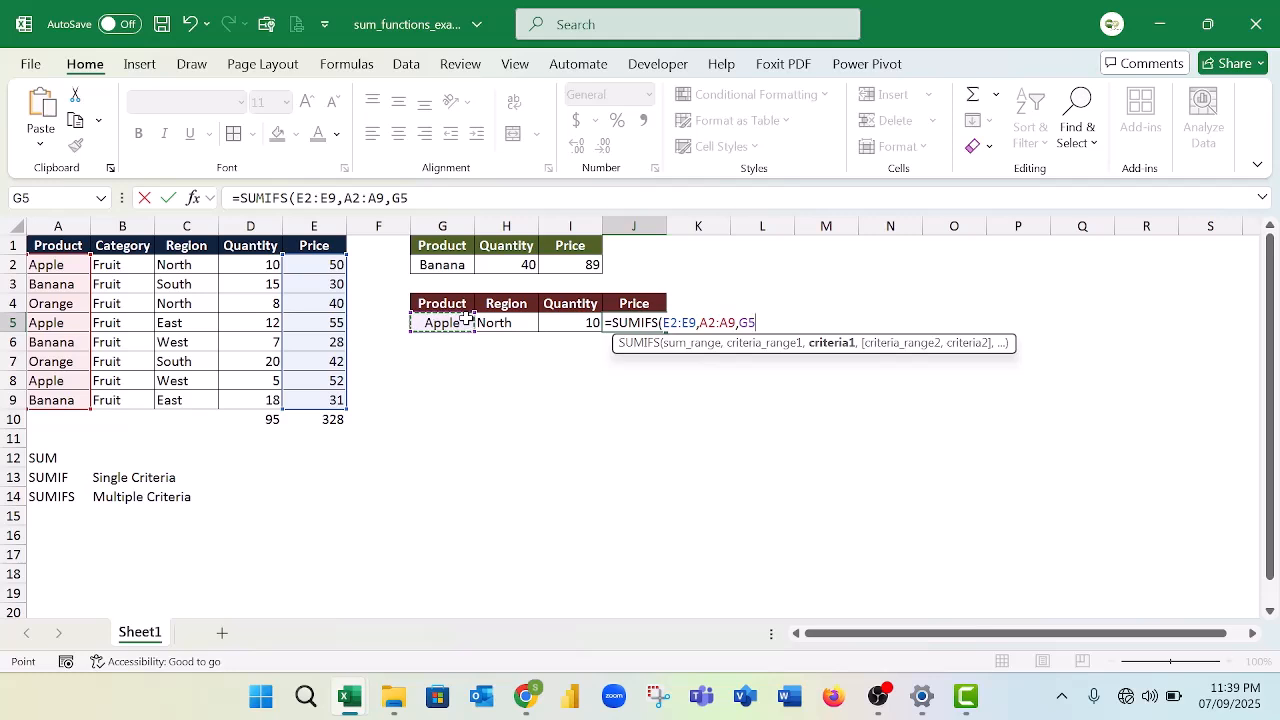
text(,)
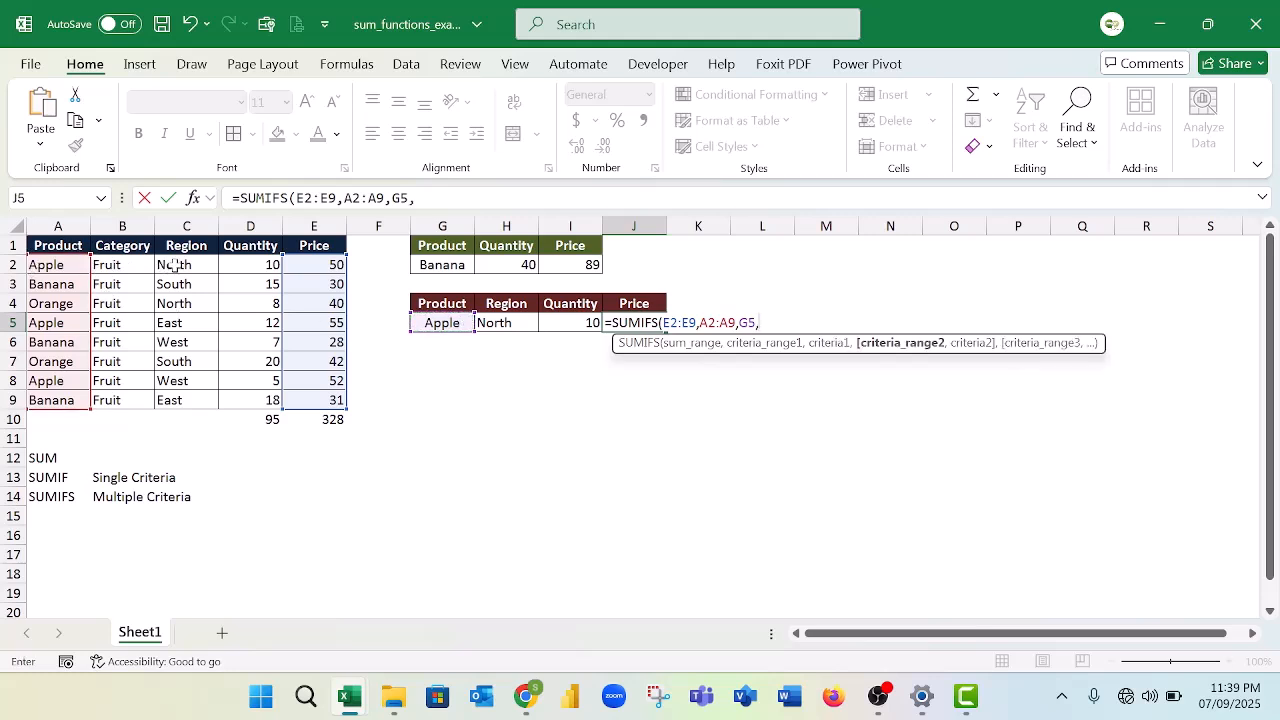
- Try to finish the J5 formula as =SUMIFS(E2:E9,A2:A9,G5,H5), with the region cell H5 as its last argument
drag(174, 265, 188, 402)
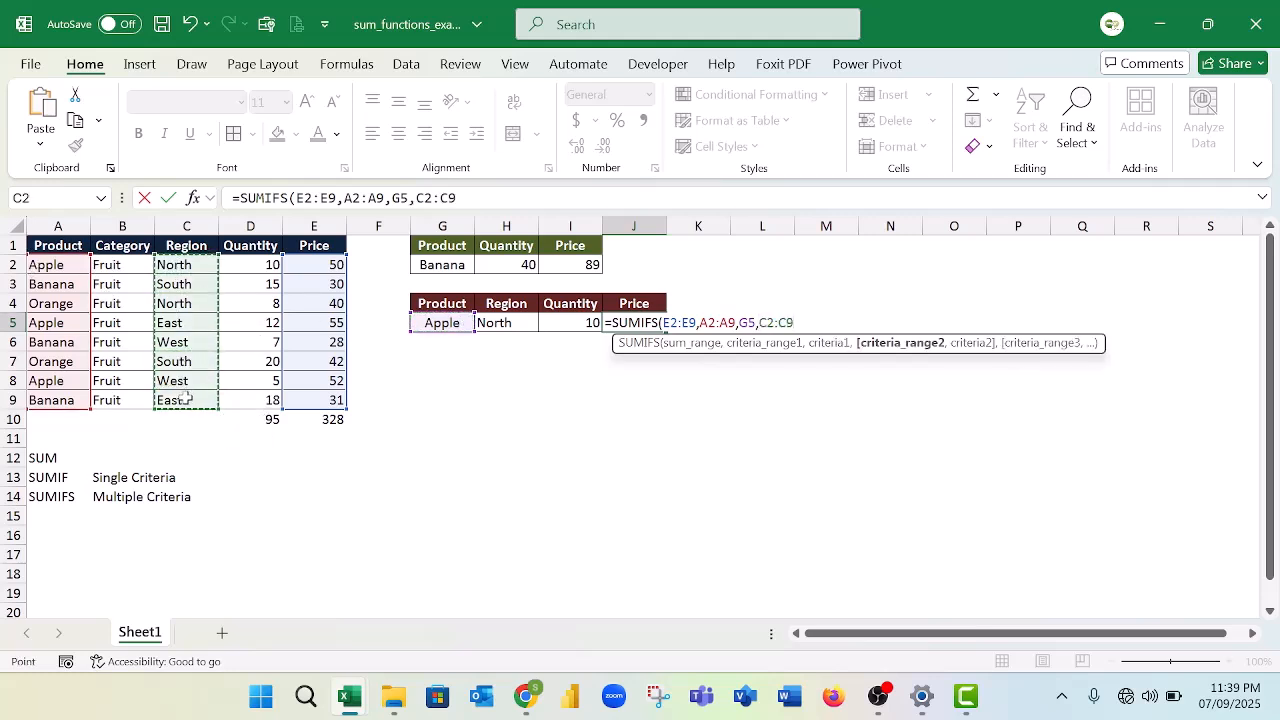
click(505, 320)
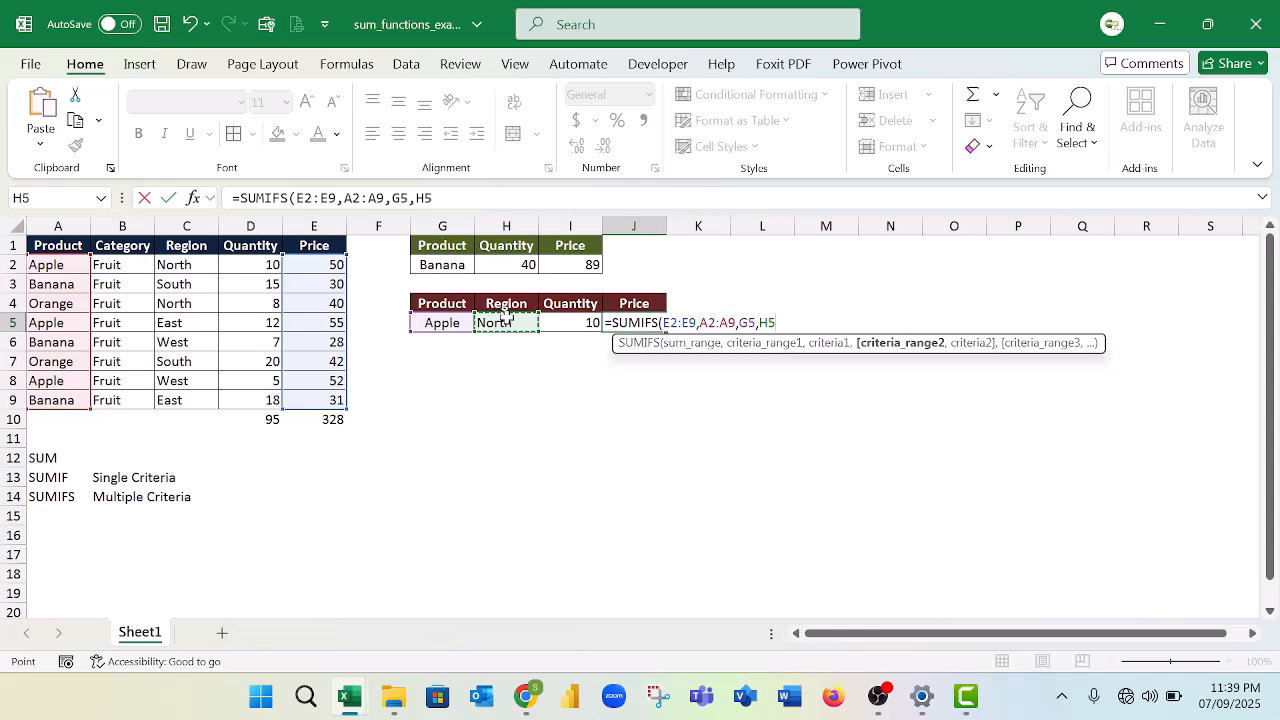
text())
key(Return)
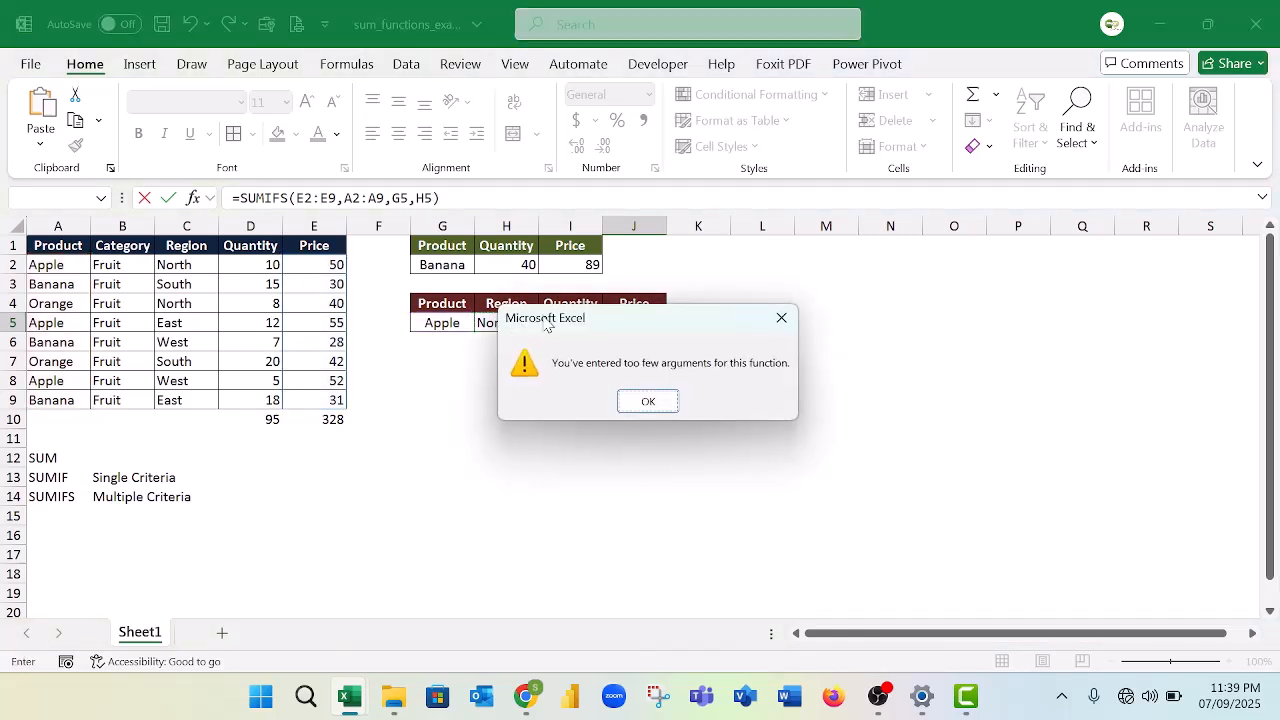
click(647, 401)
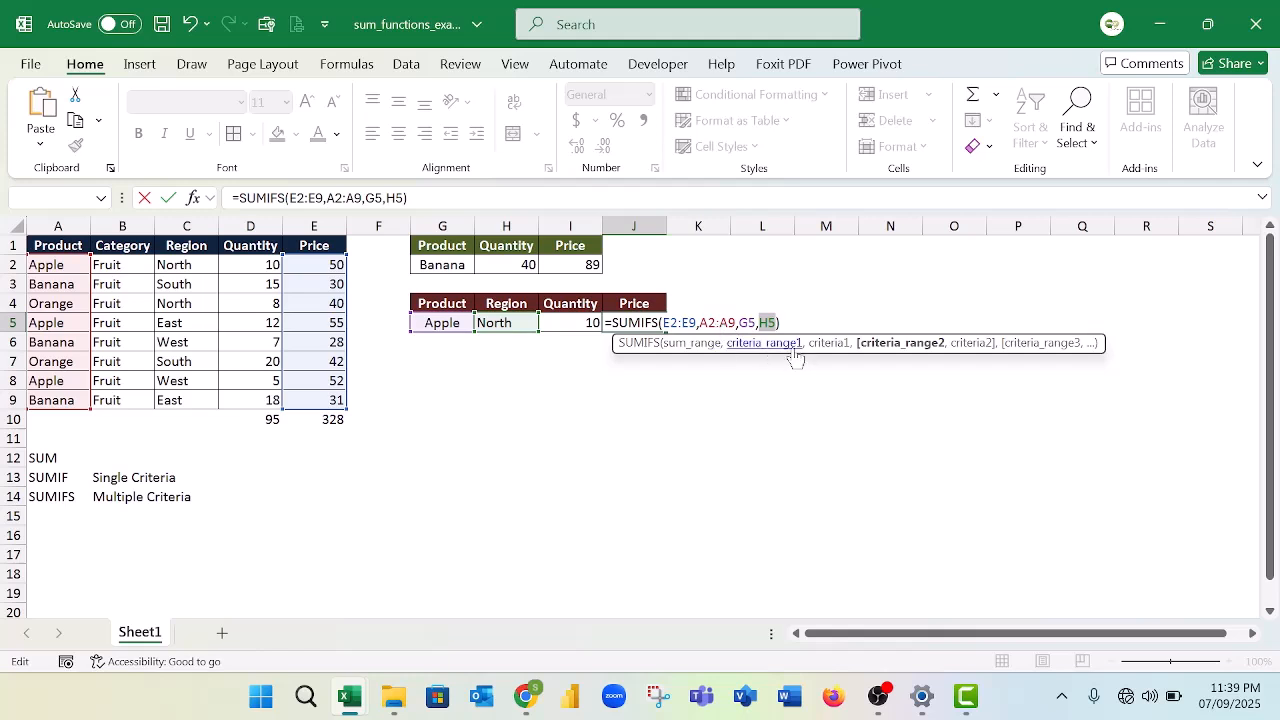
- Insert the region range C2:C9 before H5 so the J5 formula reads =SUMIFS(E2:E9,A2:A9,G5,C2:C9,H5)
click(755, 316)
click(752, 318)
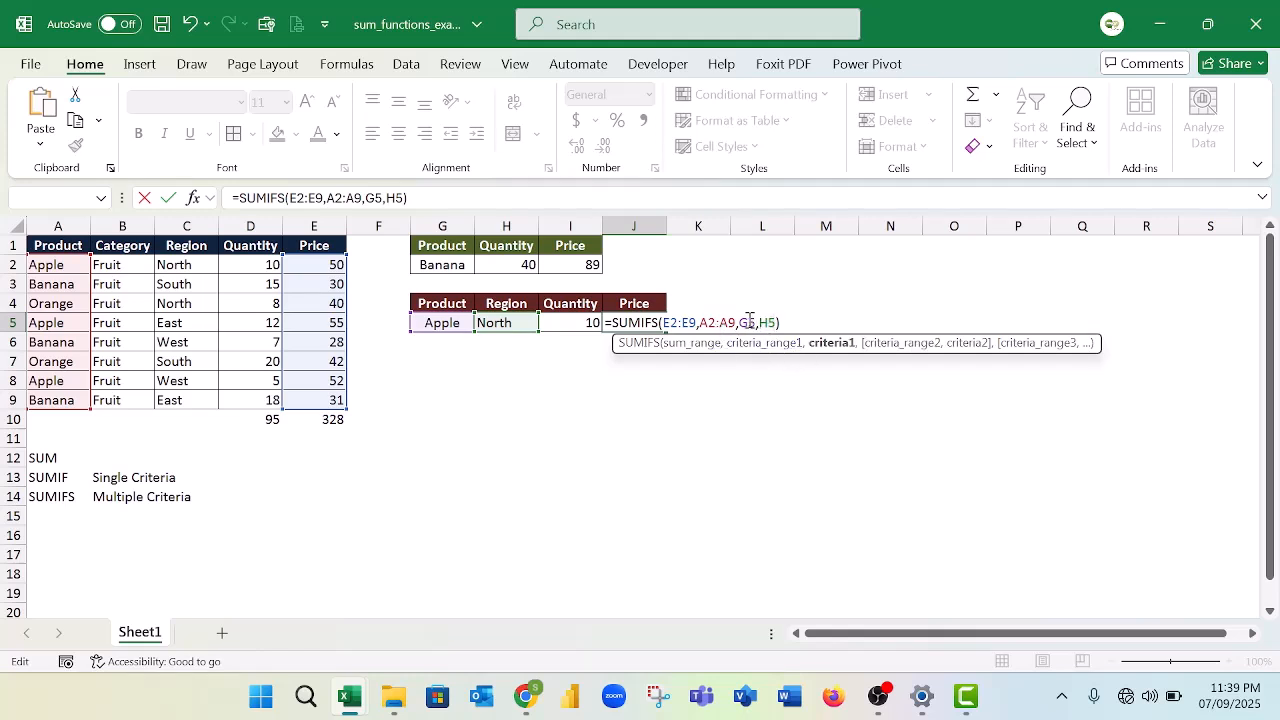
click(760, 322)
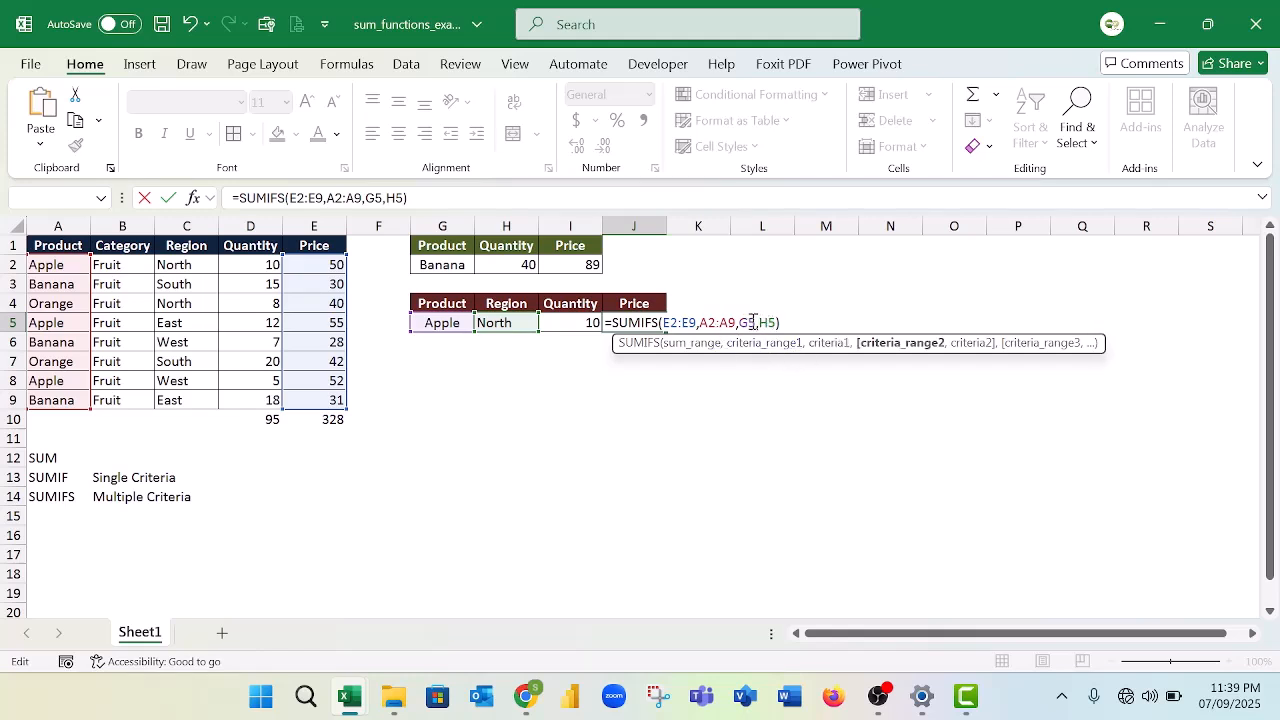
drag(197, 266, 180, 401)
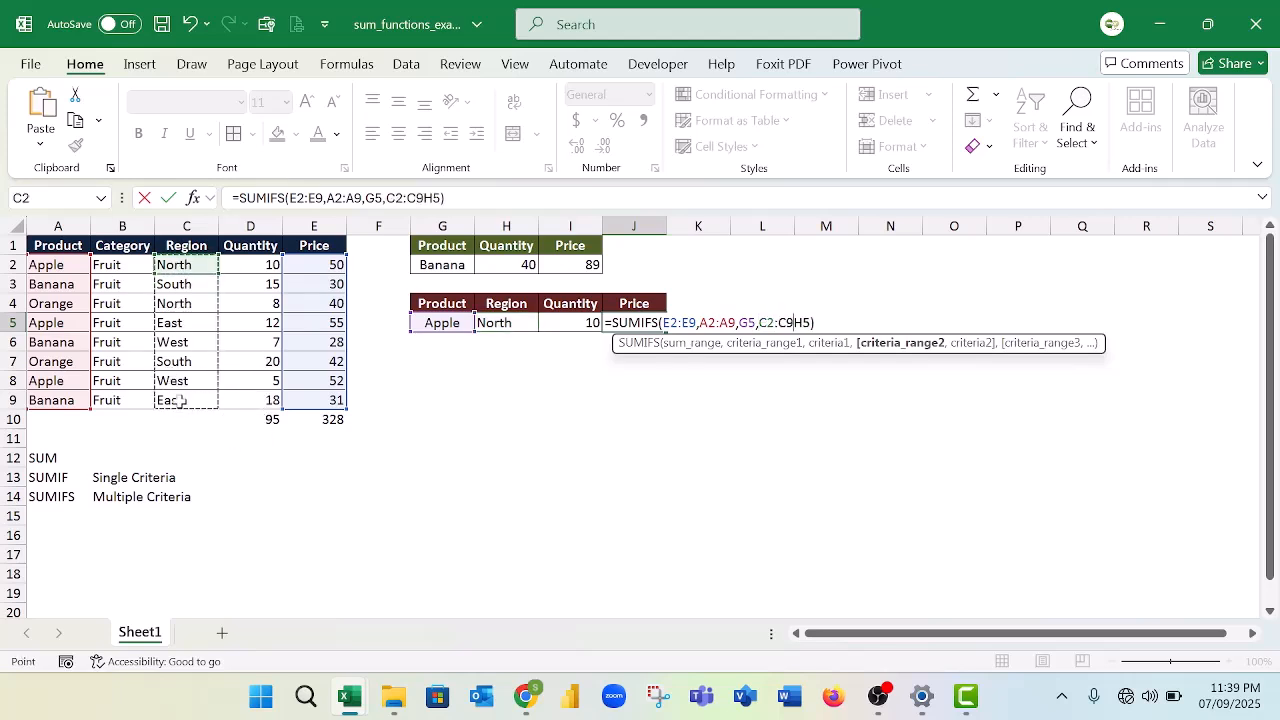
text(,)
key(Return)
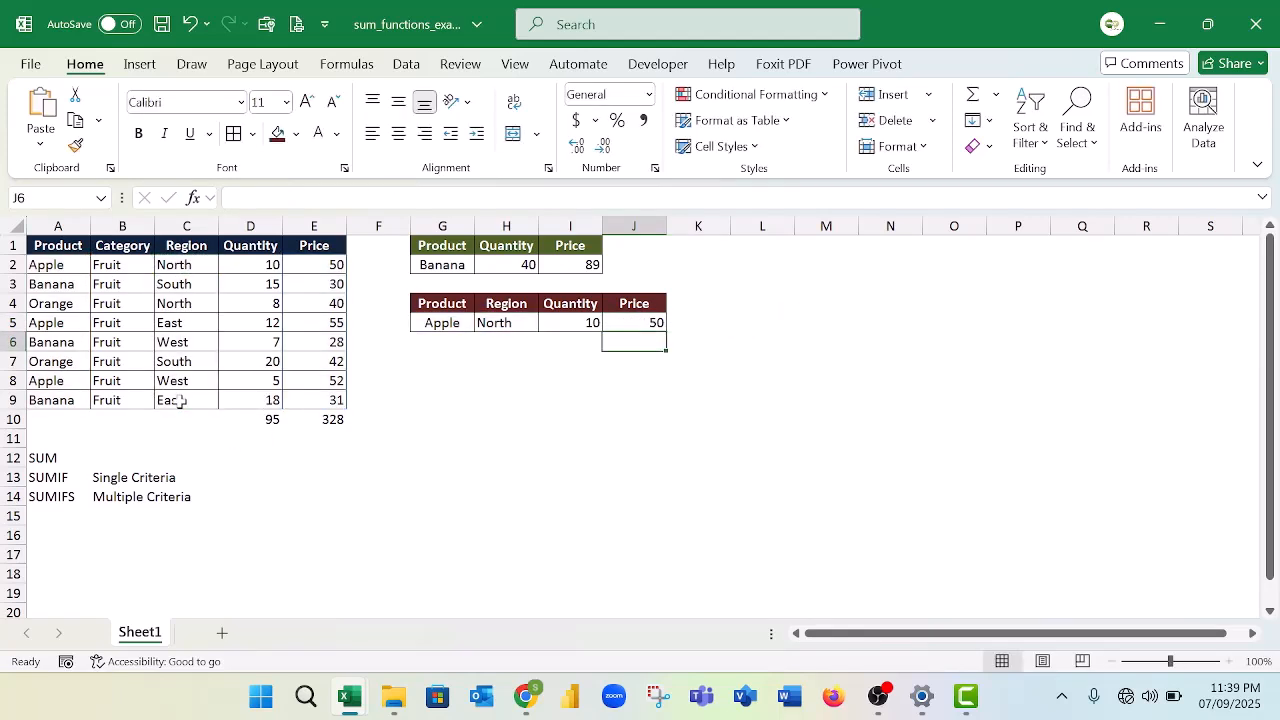